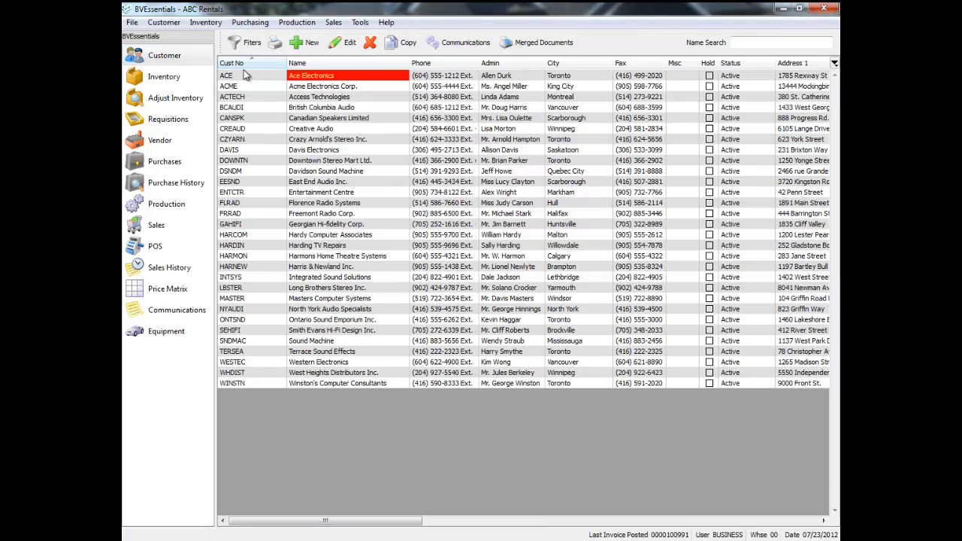
- Open the Ace Electronics customer's price matrix and start a new entry for part CD800
double_click(242, 77)
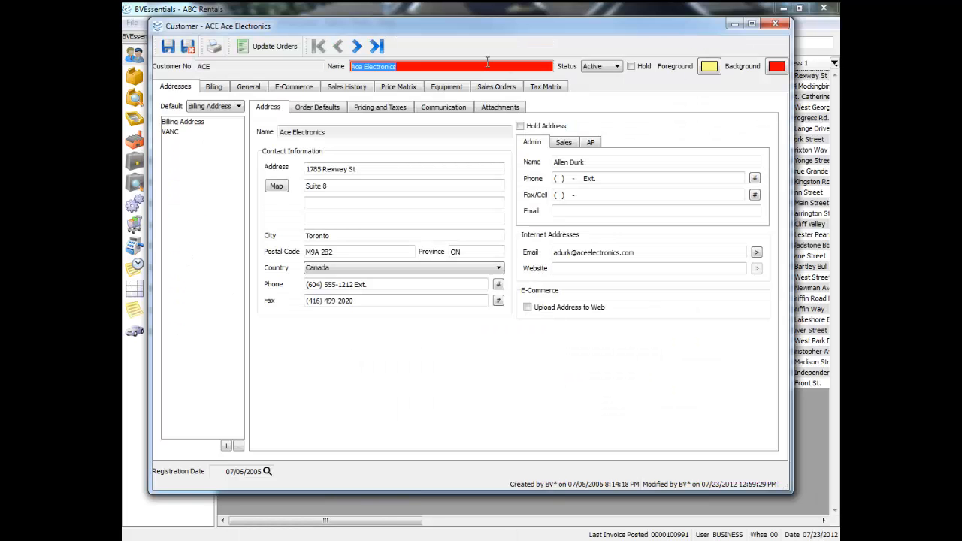
click(398, 87)
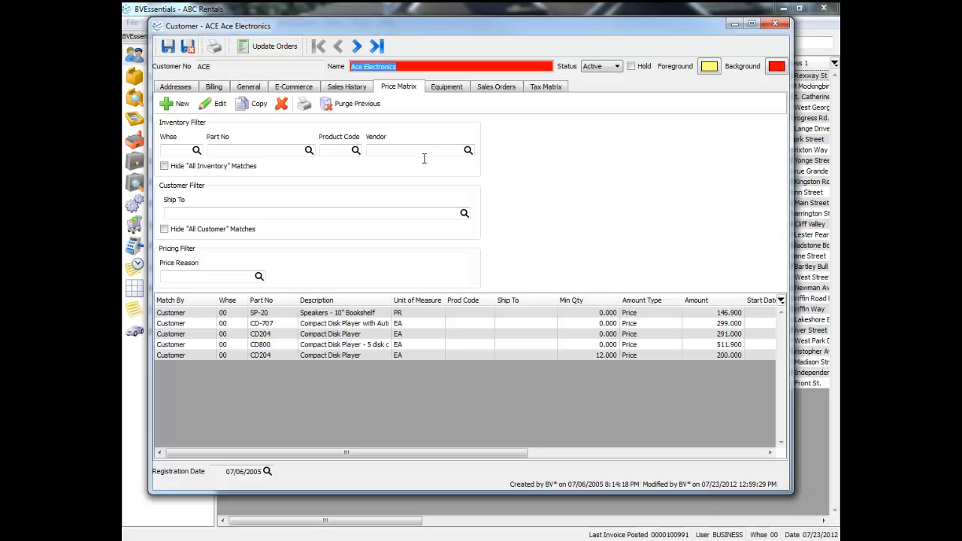
click(180, 103)
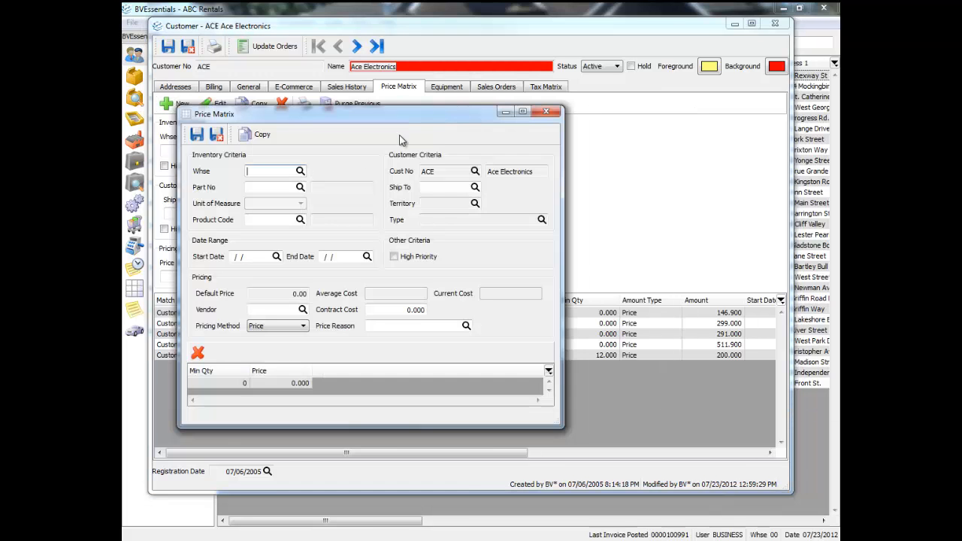
click(300, 188)
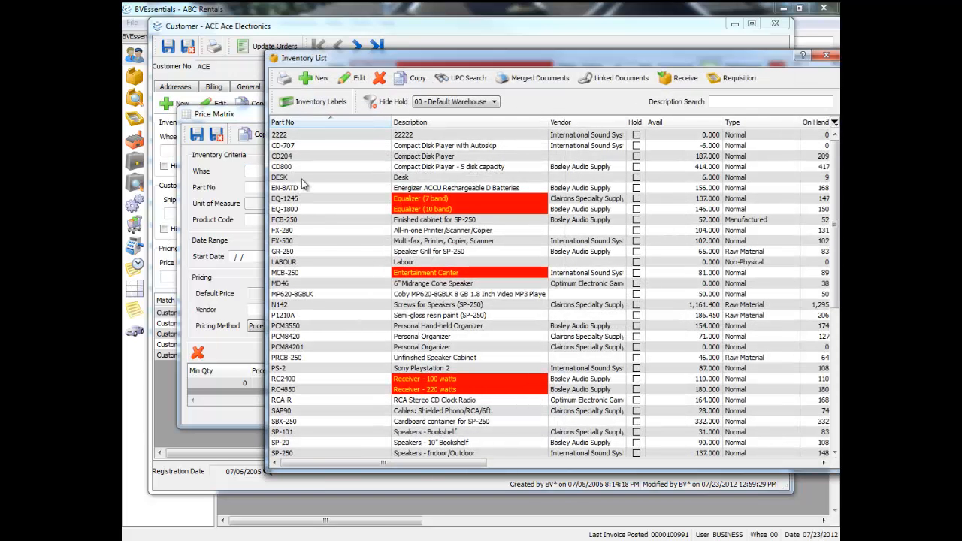
double_click(303, 167)
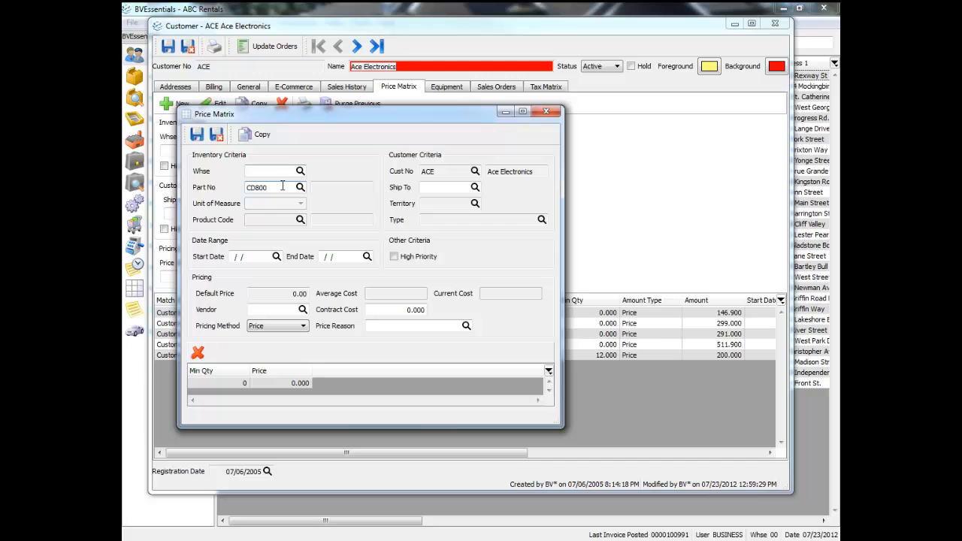
- Set the price matrix entry's warehouse to 00 and its unit of measure to EA
click(276, 171)
click(283, 187)
click(279, 170)
click(300, 171)
double_click(469, 264)
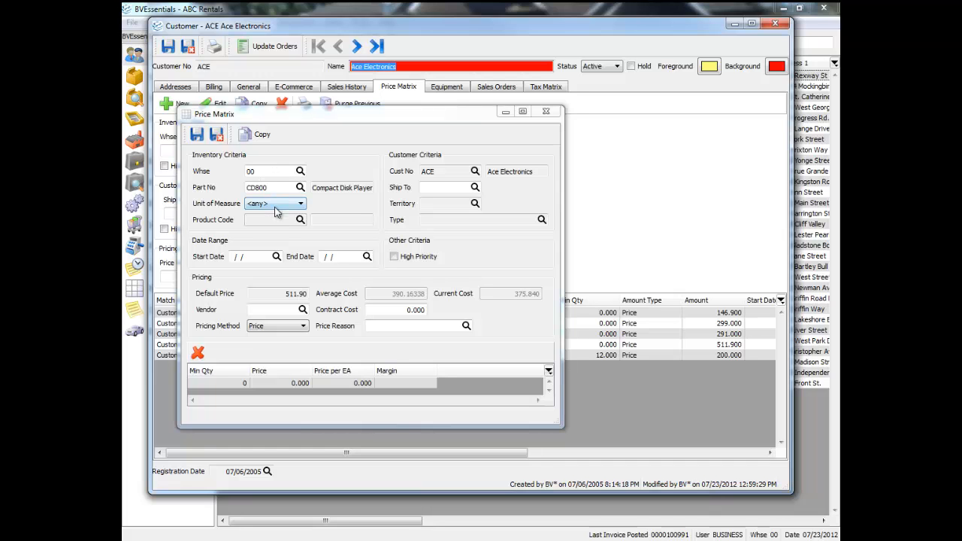
click(276, 204)
click(269, 223)
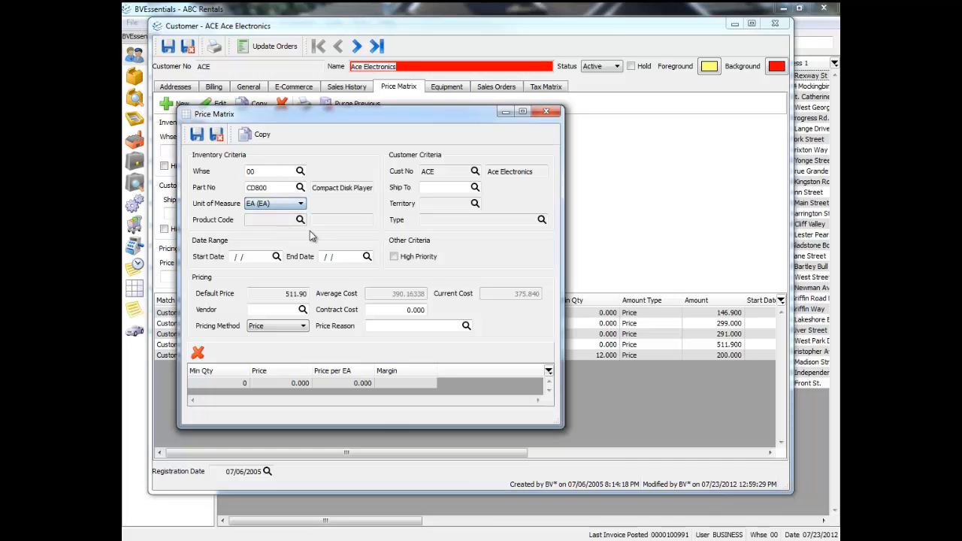
- Use the Price pricing method and enter a price of 299 for a minimum quantity of 12
click(292, 327)
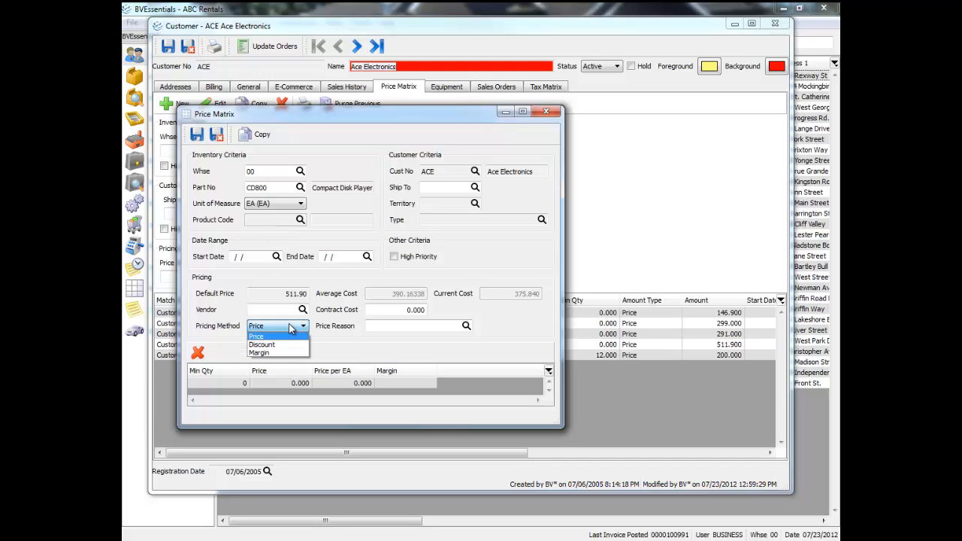
click(292, 329)
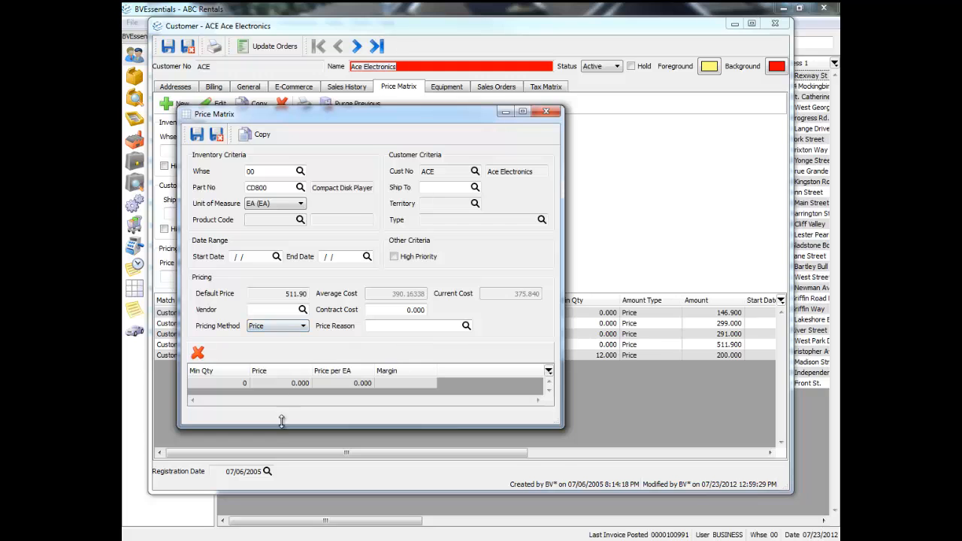
drag(283, 429, 283, 457)
click(297, 383)
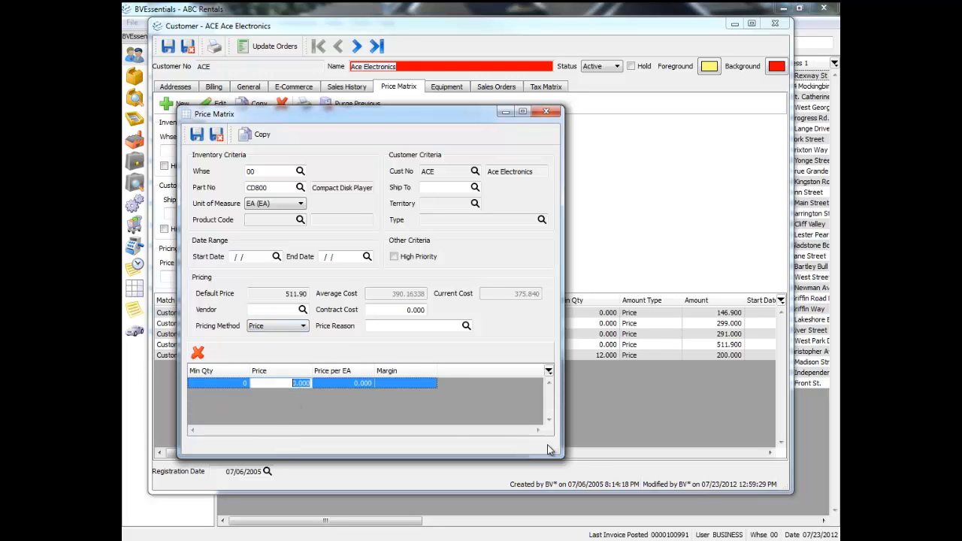
text(299)
key(Tab)
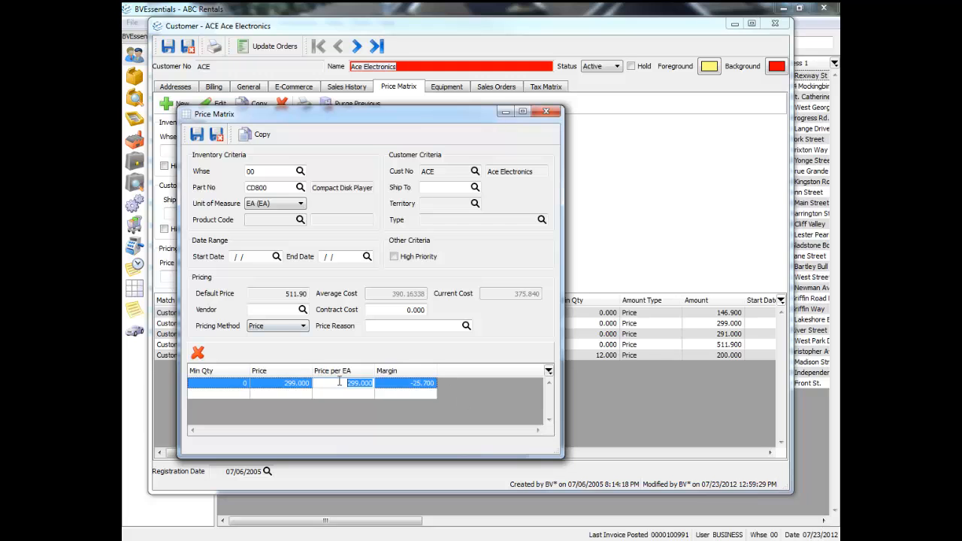
click(229, 386)
text(12)
key(Tab)
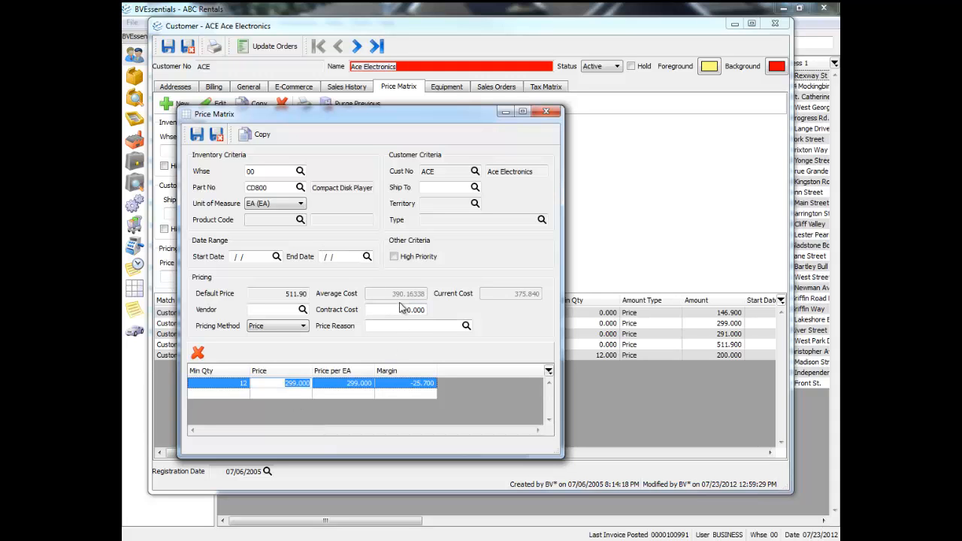
- Create price reason CONT4567 with description "Contract 4567" and a pink background, and assign it to the price matrix entry
click(436, 328)
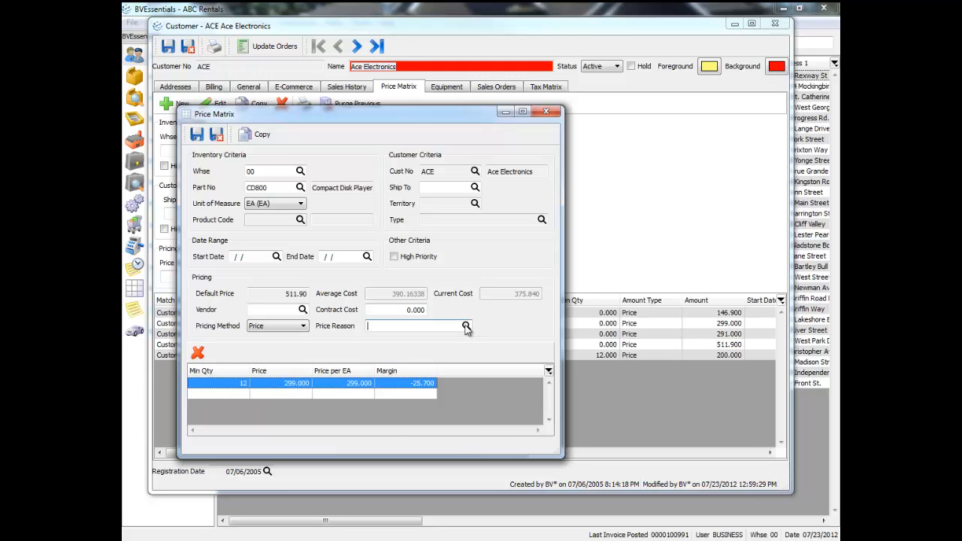
click(467, 328)
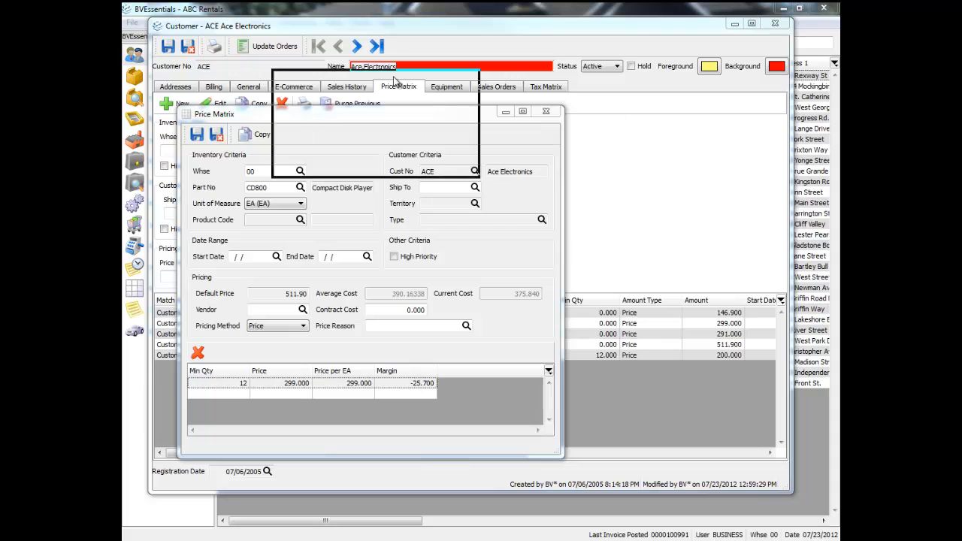
click(322, 167)
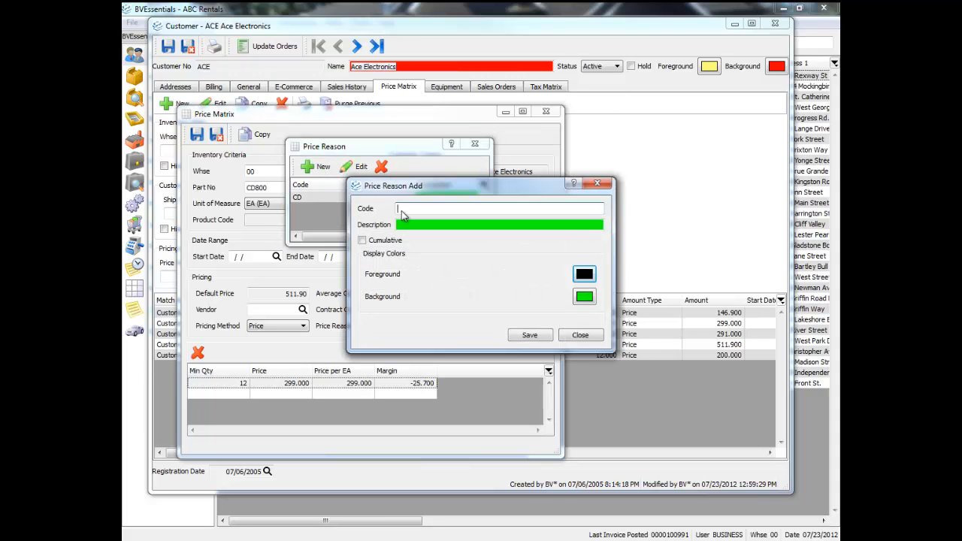
text(CONT4567)
key(Tab)
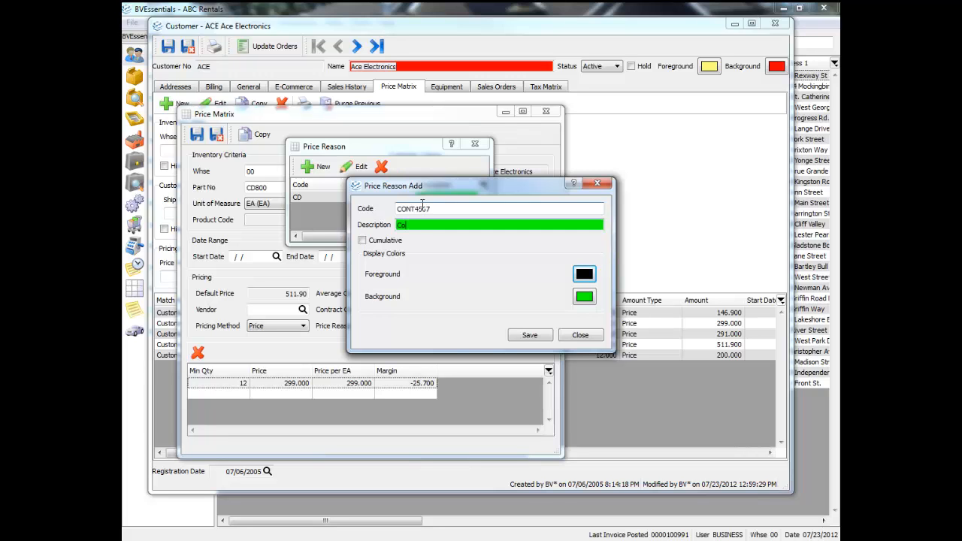
text(Contract 4567)
click(620, 311)
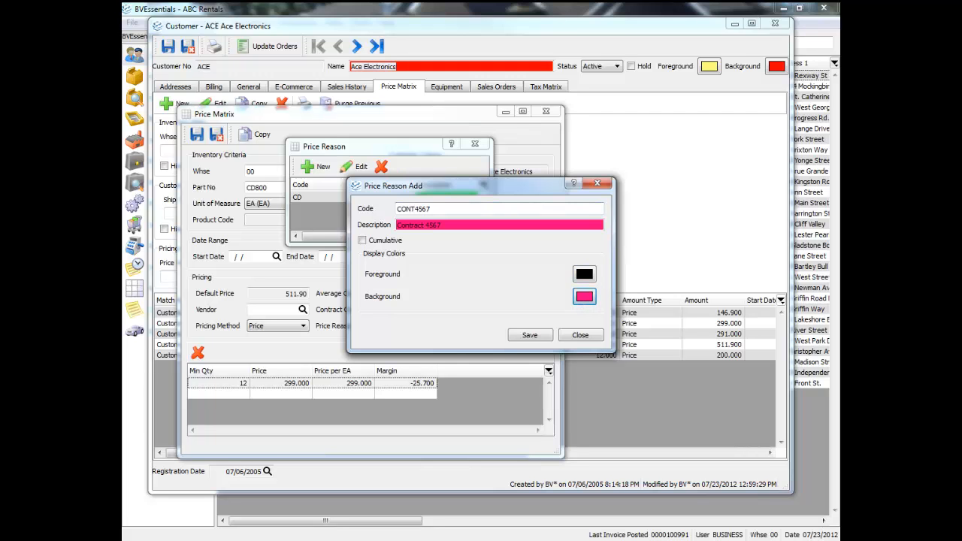
click(530, 336)
double_click(374, 206)
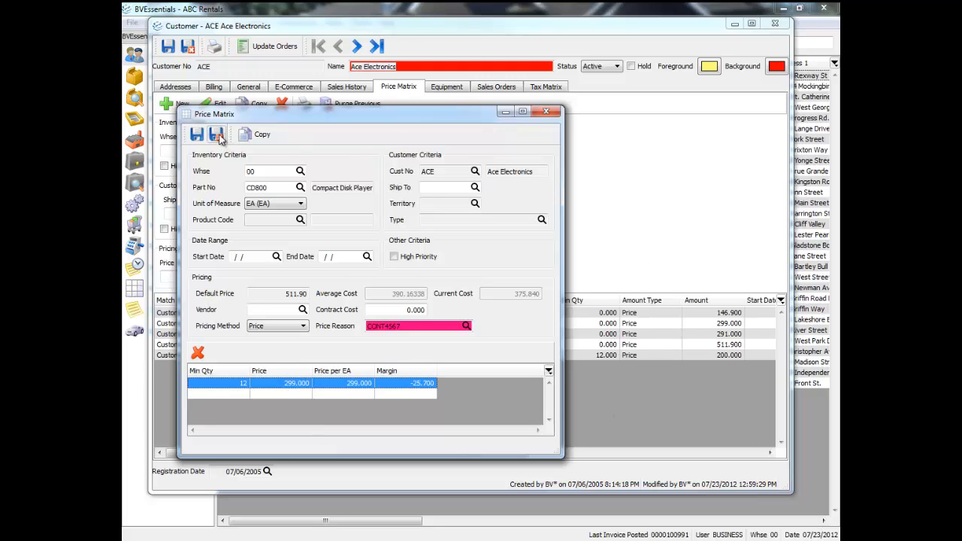
- Add a second quantity break with a minimum quantity of 24 and a price of 250
click(245, 395)
text(24)
key(Tab)
text(250)
key(Tab)
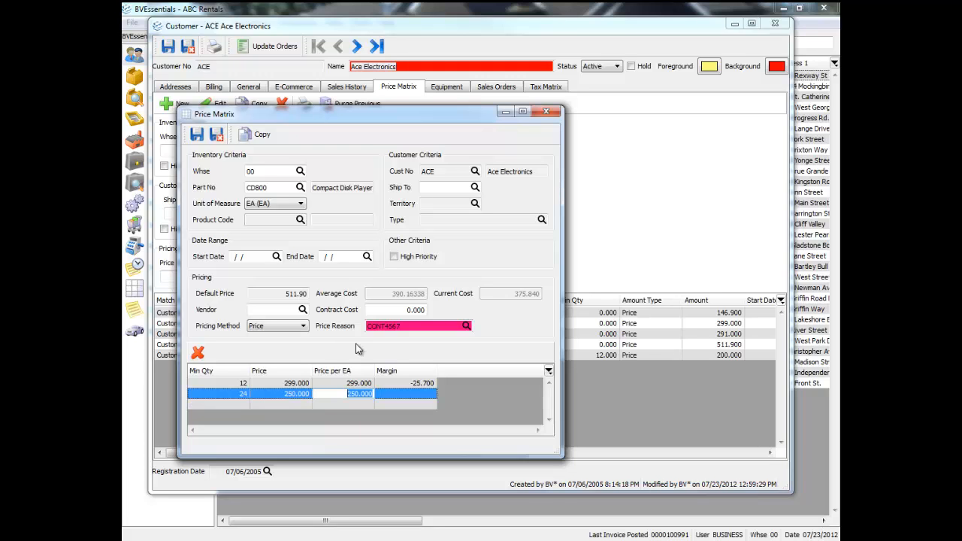
- Restrict the price matrix entry to the customer's VANC ship-to address
click(451, 187)
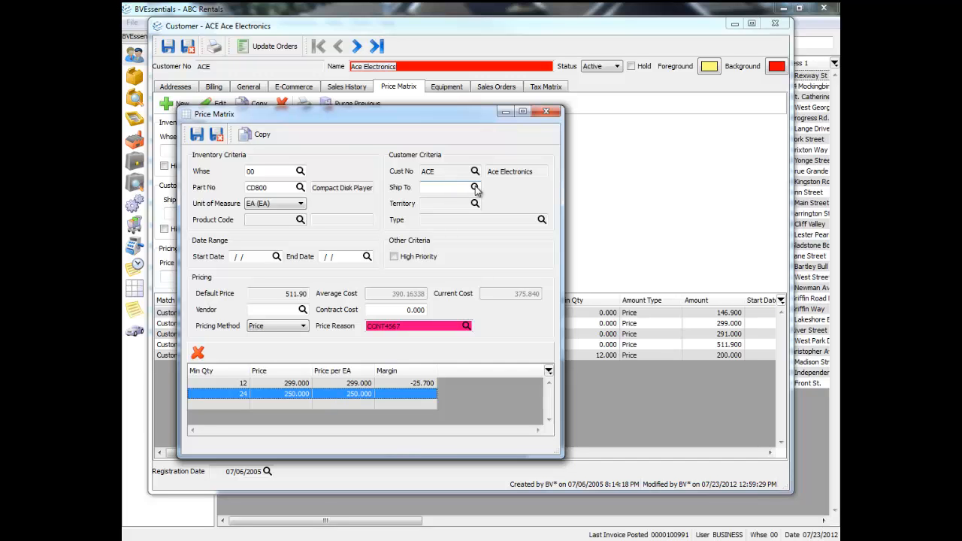
click(475, 187)
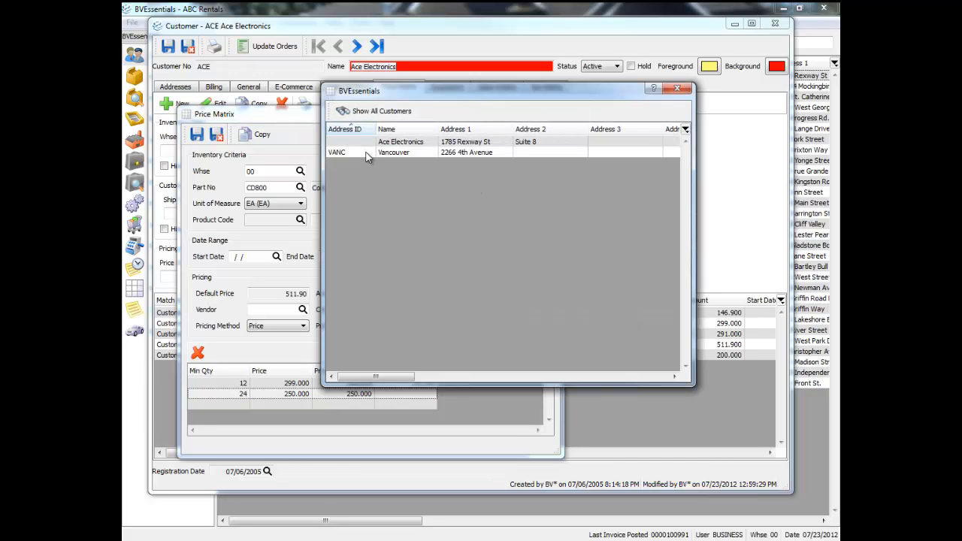
double_click(366, 155)
click(448, 188)
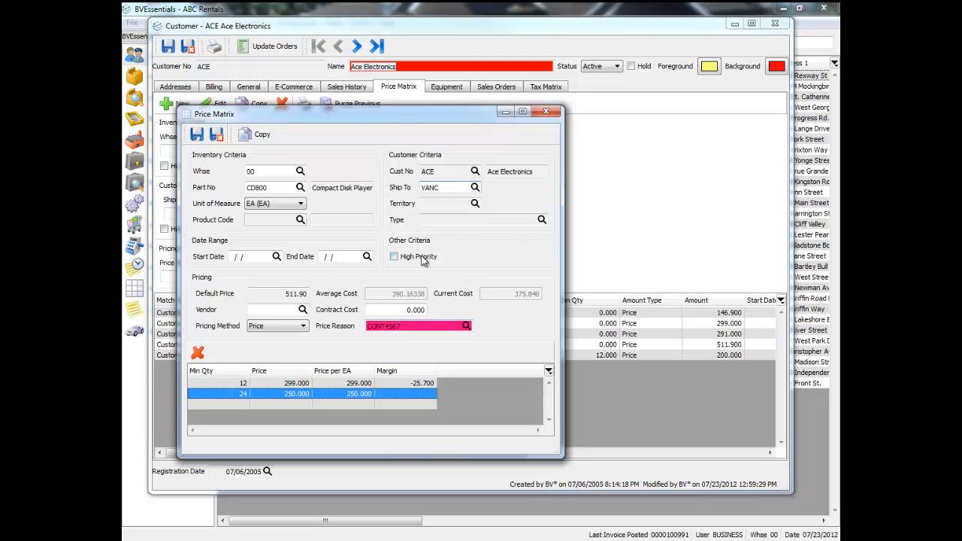
- Set the entry's date range to start on 07/23/2012 and end on 07/23/2013
click(276, 257)
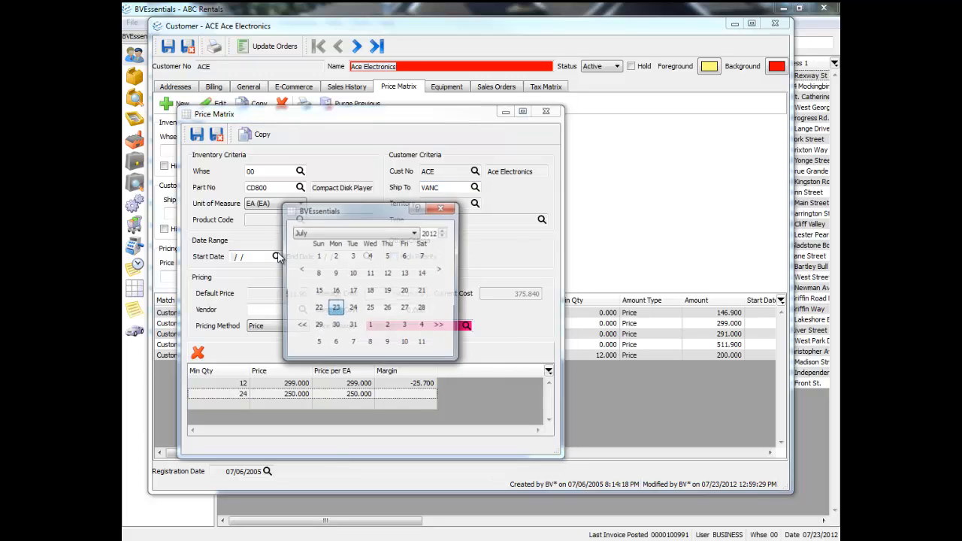
click(336, 310)
click(369, 257)
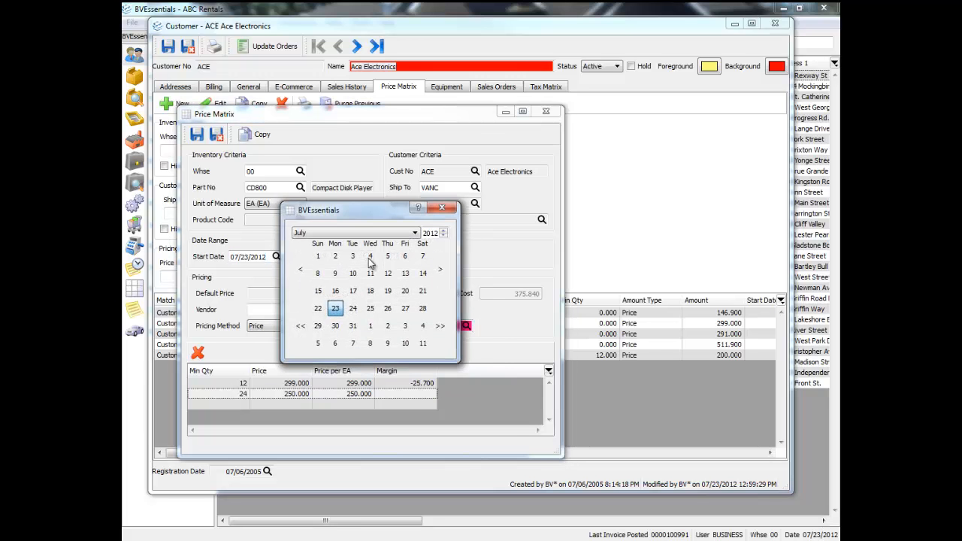
click(443, 230)
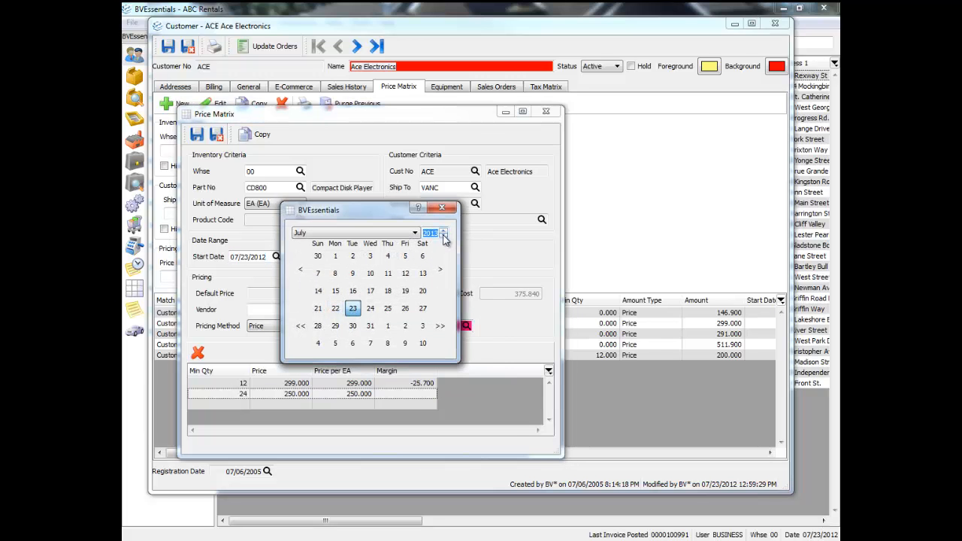
click(353, 310)
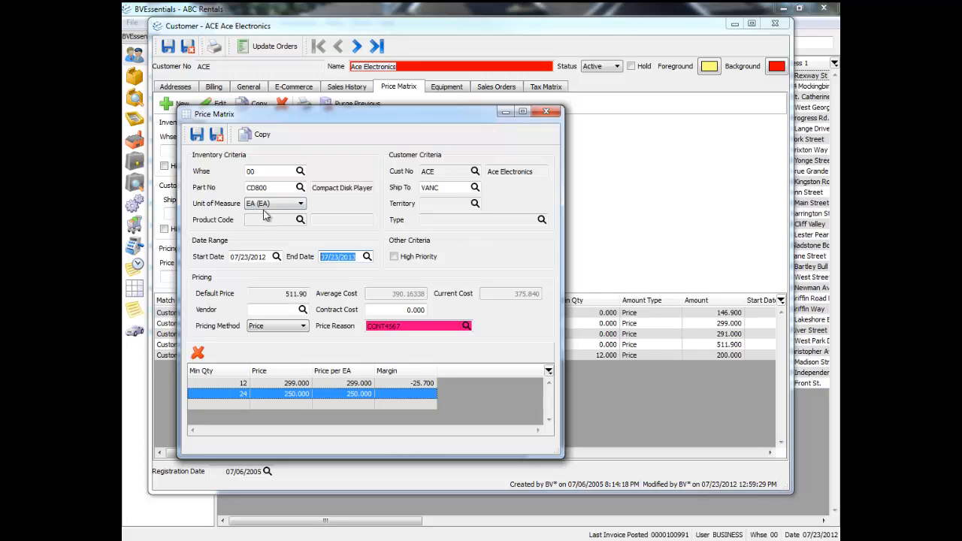
- Close the CD800 price matrix entry and the customer record, and switch to the inventory list
click(424, 258)
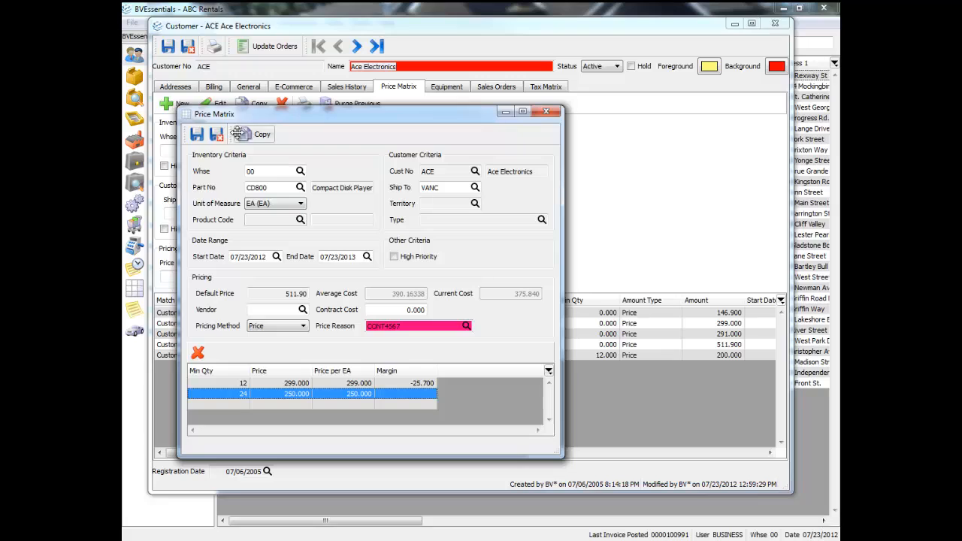
click(545, 113)
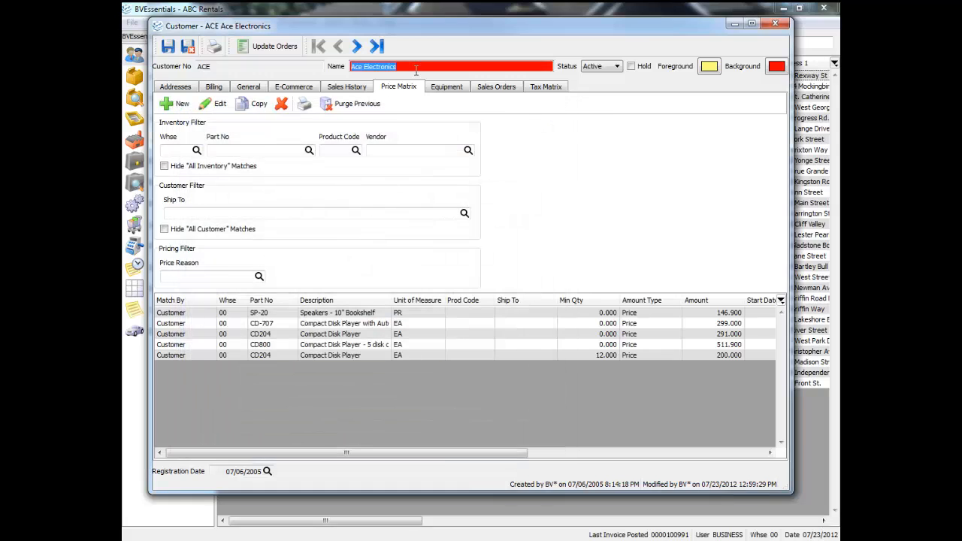
click(776, 26)
click(143, 78)
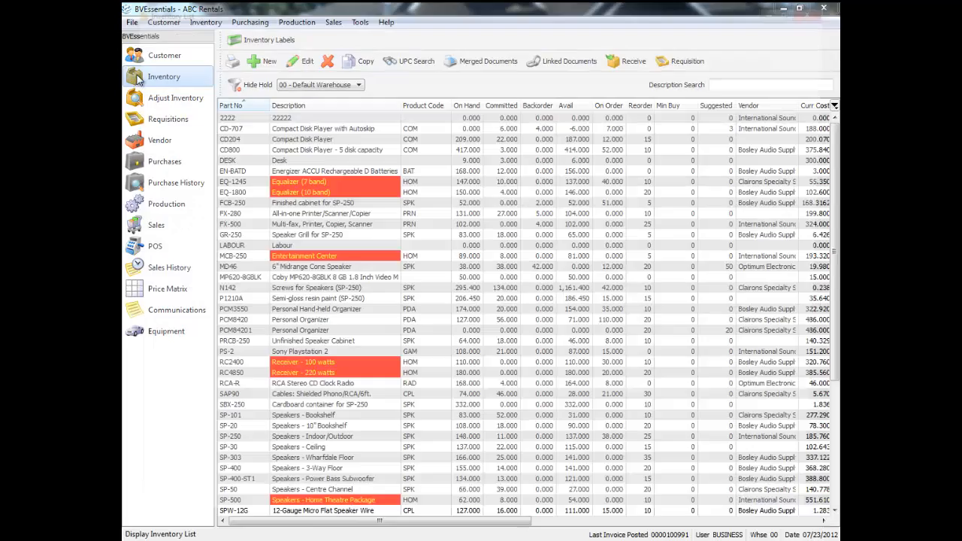
- Open inventory part CD204's price matrix and start a new entry
double_click(154, 126)
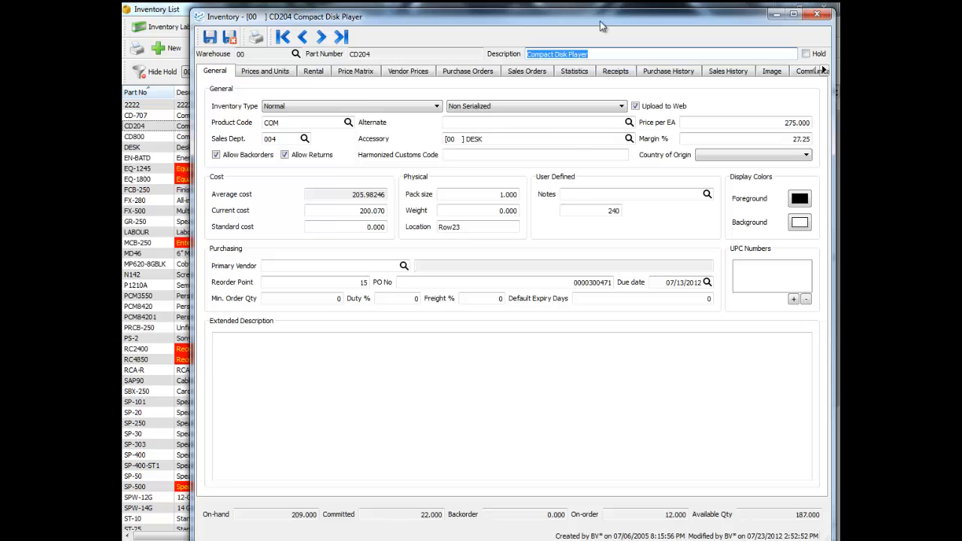
click(356, 73)
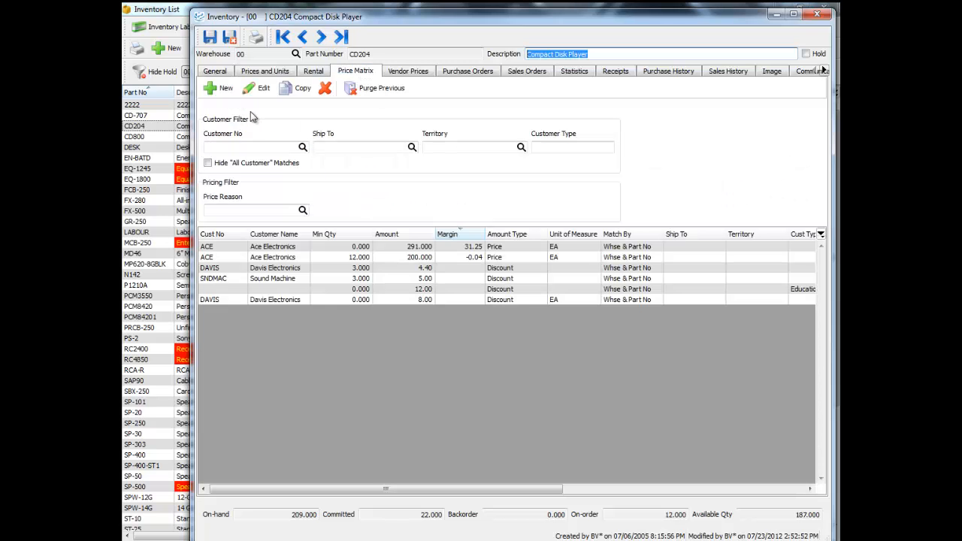
click(227, 88)
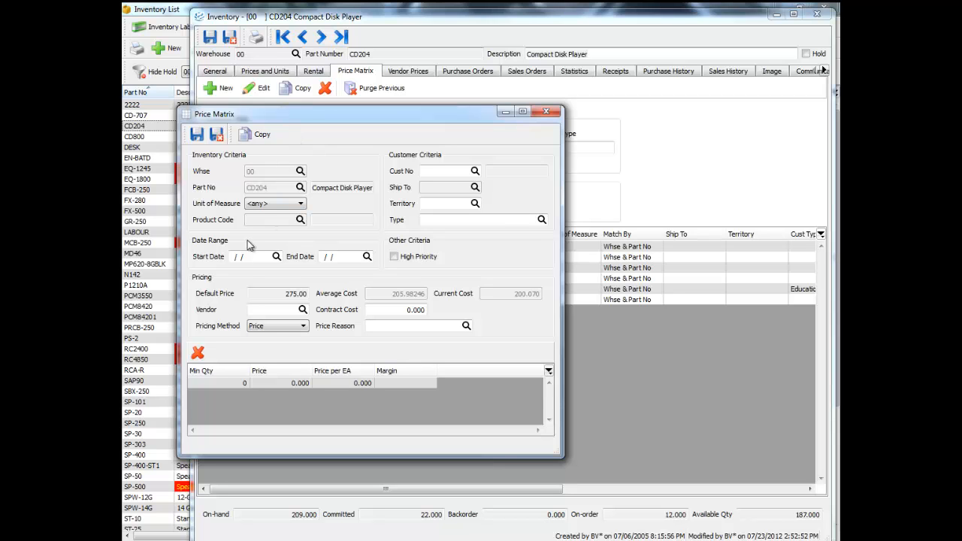
- Set the new price matrix entry's territory to BC (British Columbia)
click(460, 166)
click(463, 203)
click(474, 204)
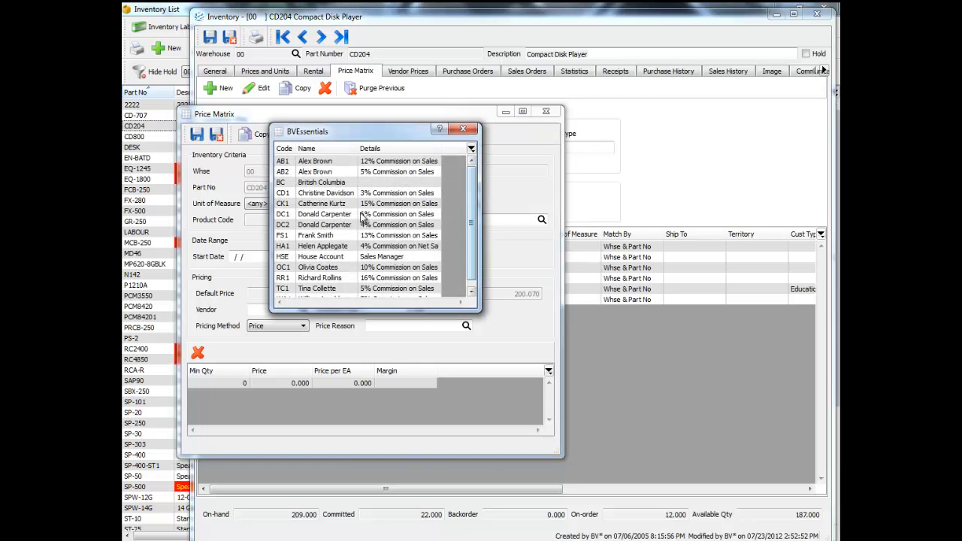
double_click(317, 189)
key(Tab)
click(440, 204)
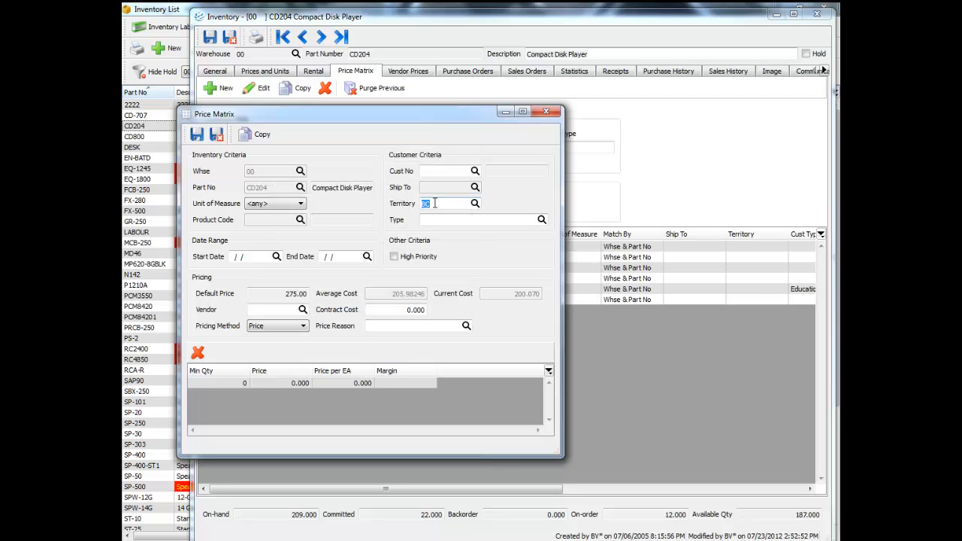
- Replace the territory criterion in the CD204 price matrix entry with the customer type Education
click(451, 218)
click(541, 219)
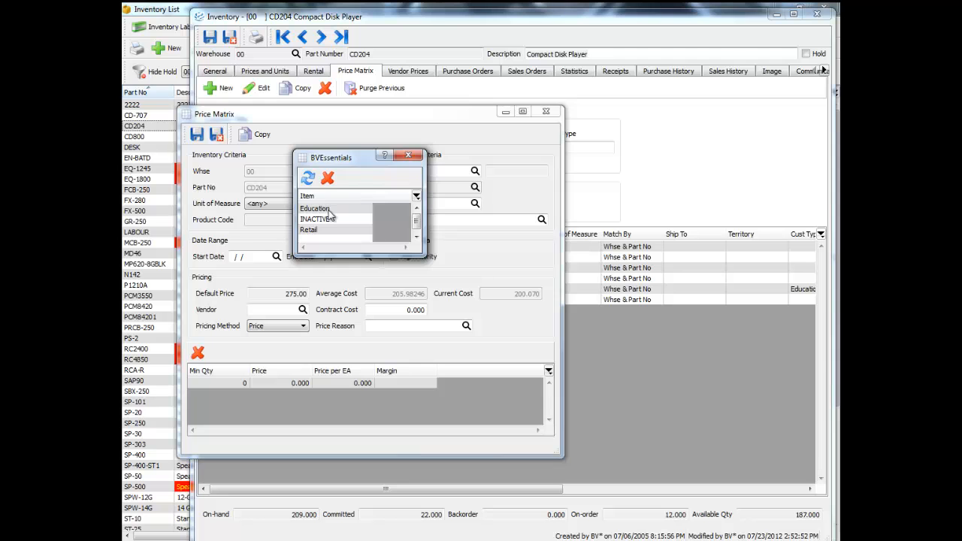
double_click(328, 209)
click(486, 218)
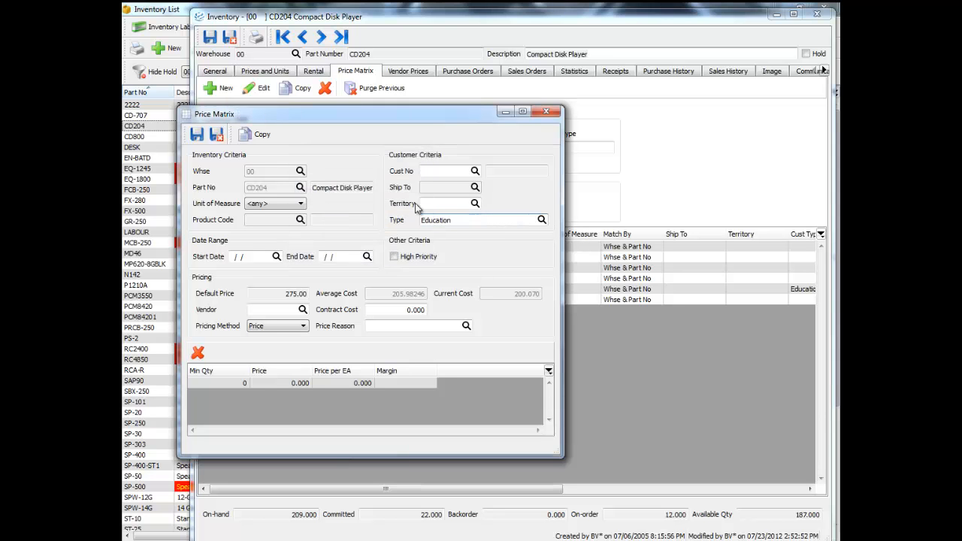
- Set a price of 299 at minimum quantity 12, and save and close the CD204 price matrix entry
click(304, 383)
text(299)
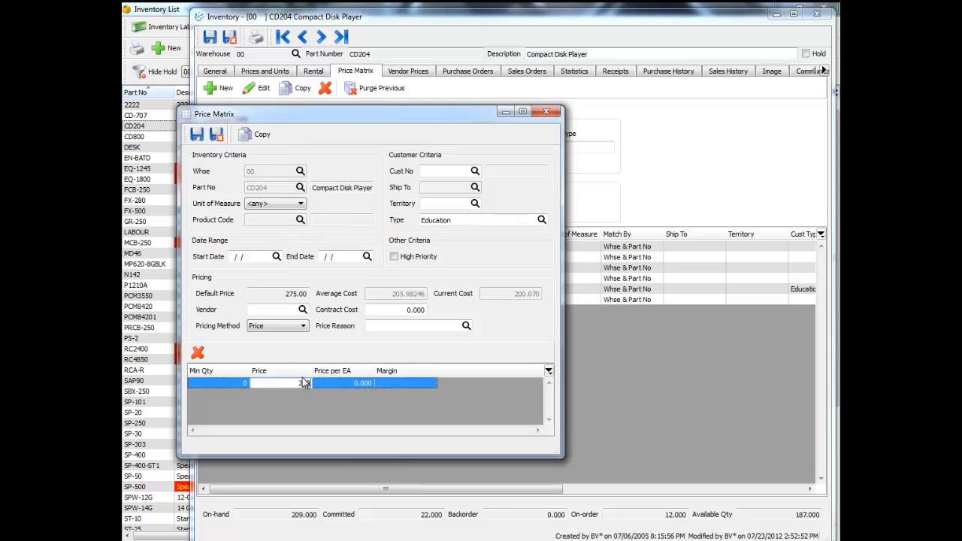
key(Tab)
click(231, 382)
text(12)
key(Tab)
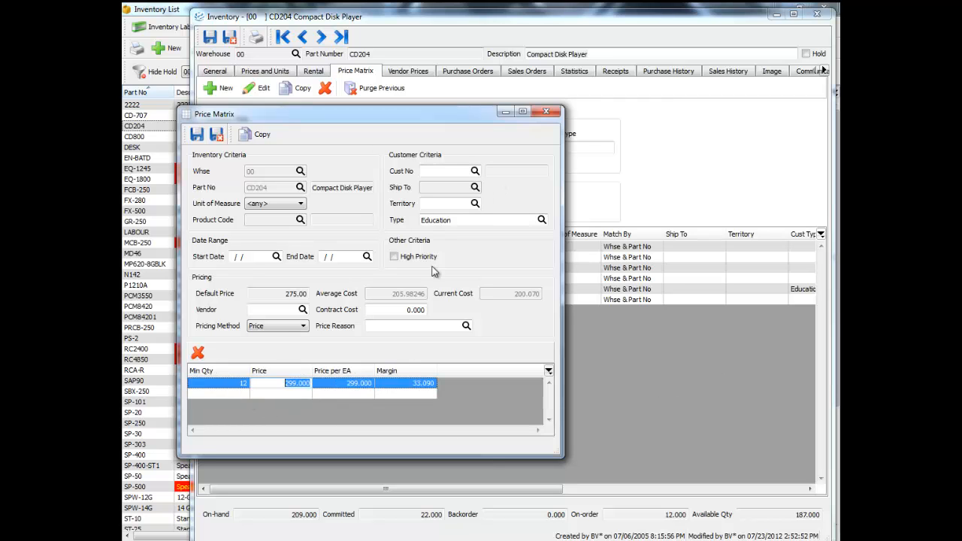
drag(380, 121, 482, 112)
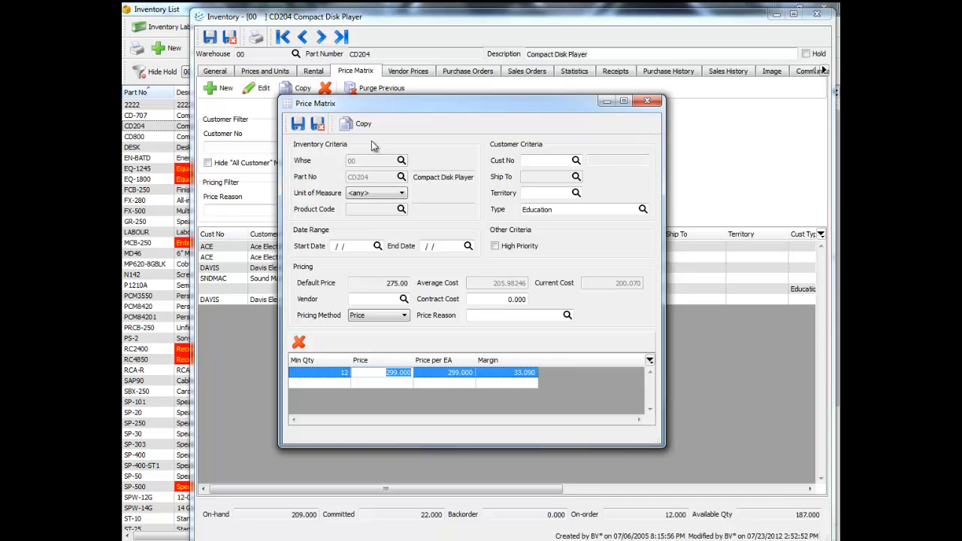
click(318, 124)
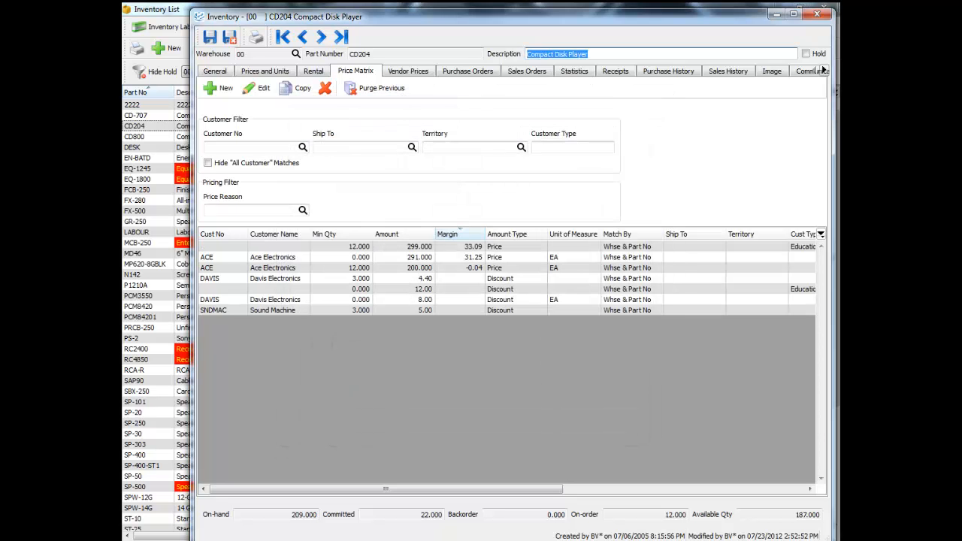
- Close the CD204 record and the inventory list, and display the company-wide price matrix records
click(817, 13)
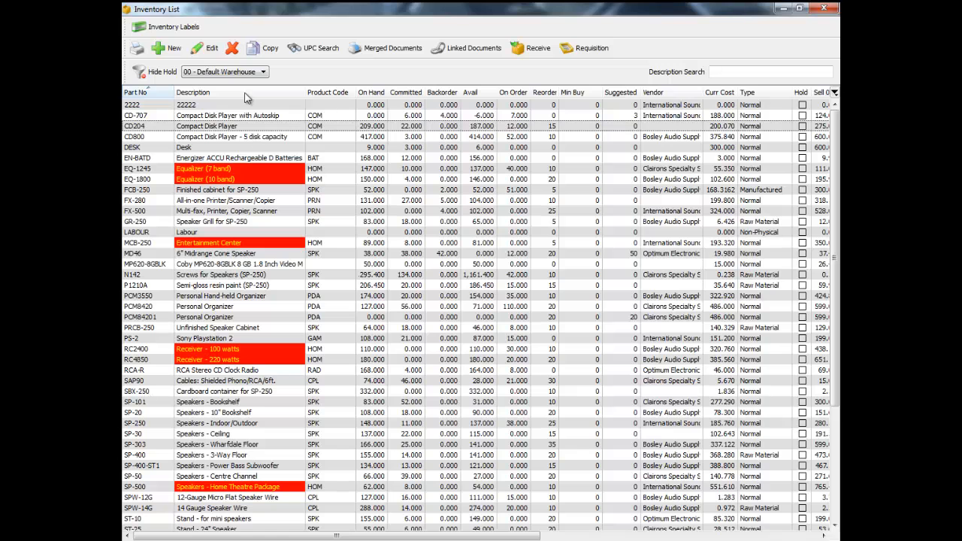
click(823, 9)
click(177, 294)
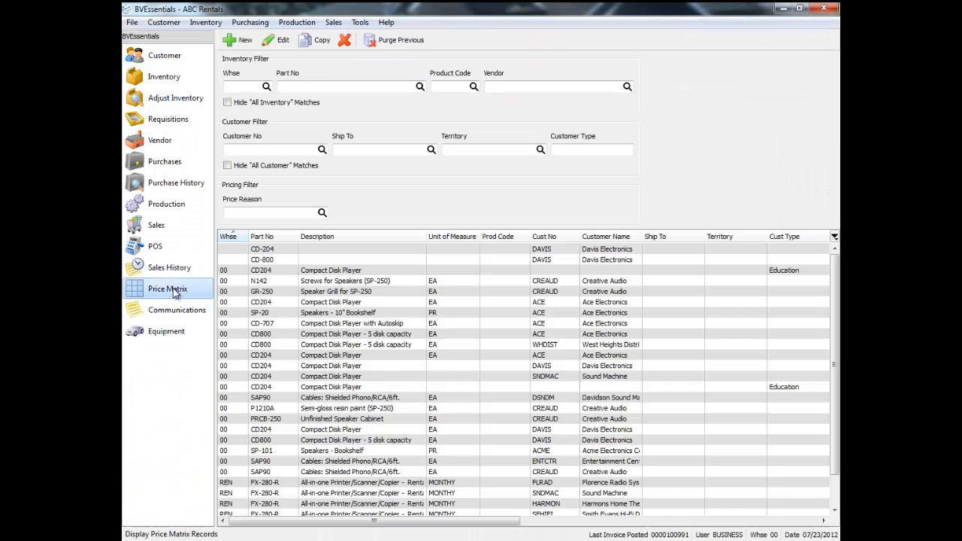
- Sort the price matrix records in turn by part number, description, unit of measure and customer number
scroll(733, 408, down, 1)
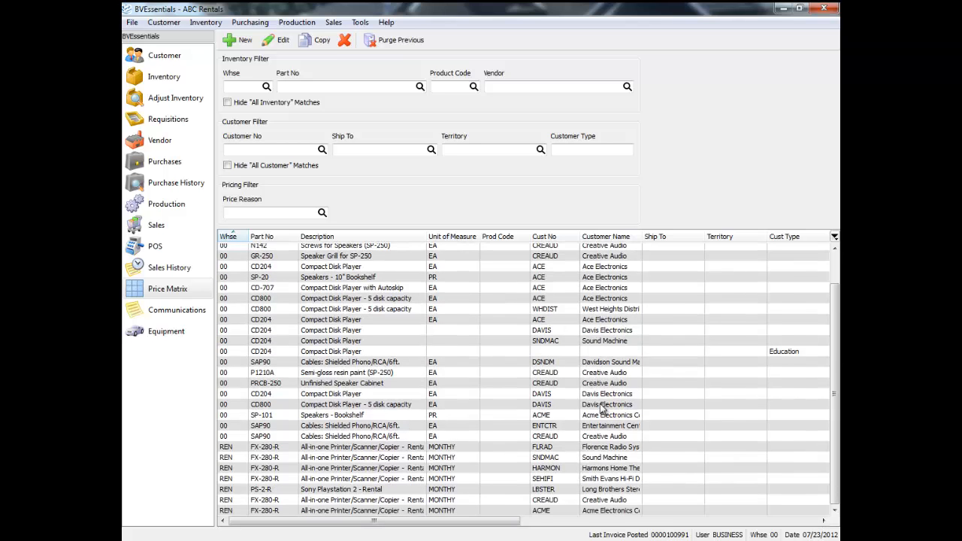
scroll(601, 406, up, 1)
click(283, 237)
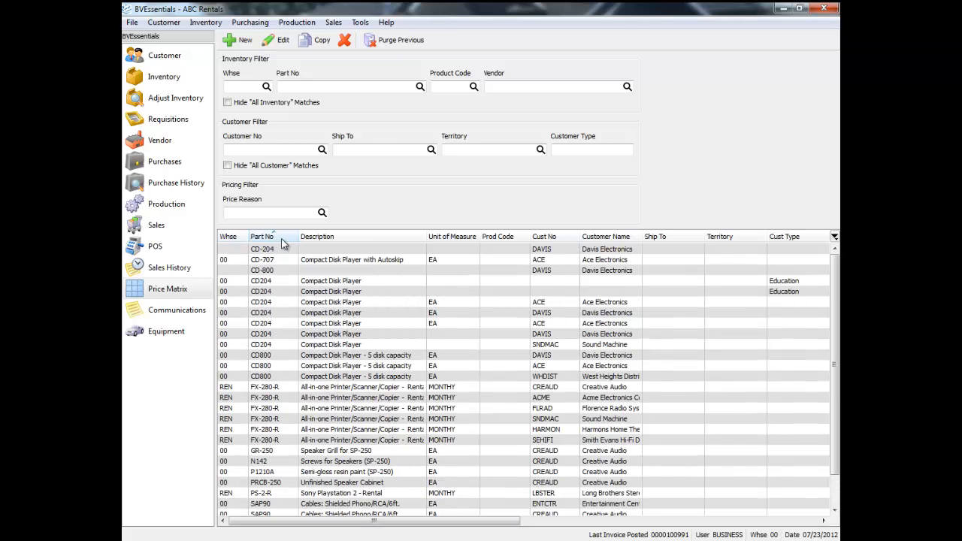
click(373, 238)
click(462, 237)
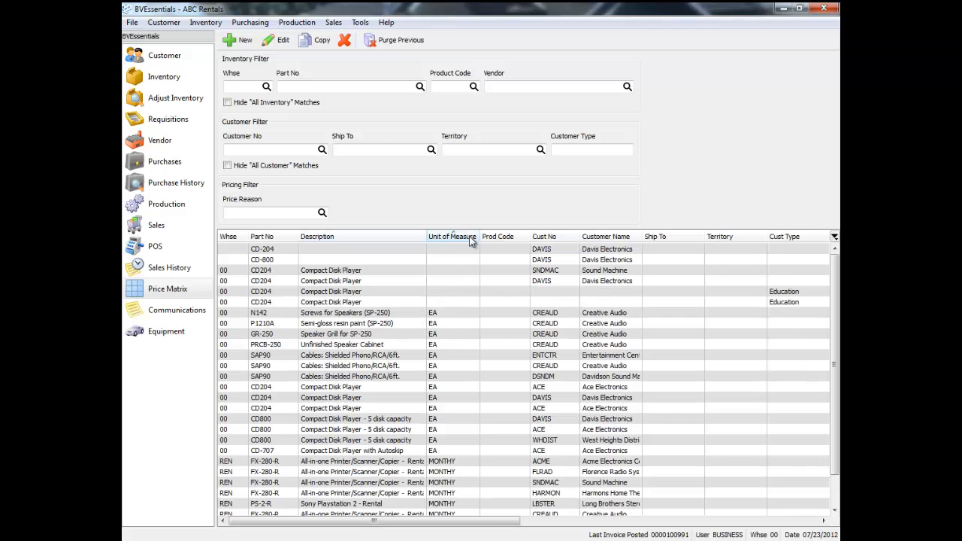
click(569, 239)
- Sort the price matrix records by margin and examine the entries with the lowest margins
drag(511, 520, 709, 520)
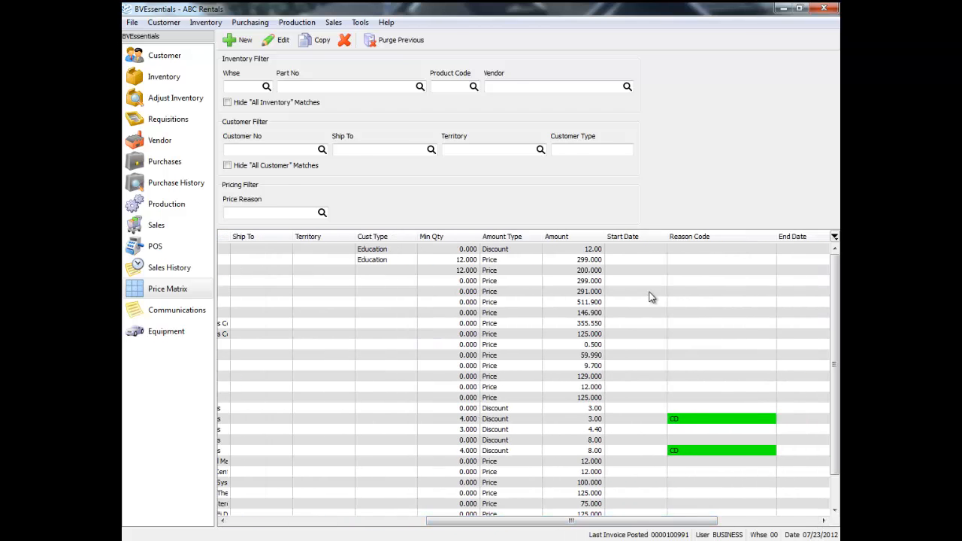
drag(596, 521, 688, 520)
click(682, 236)
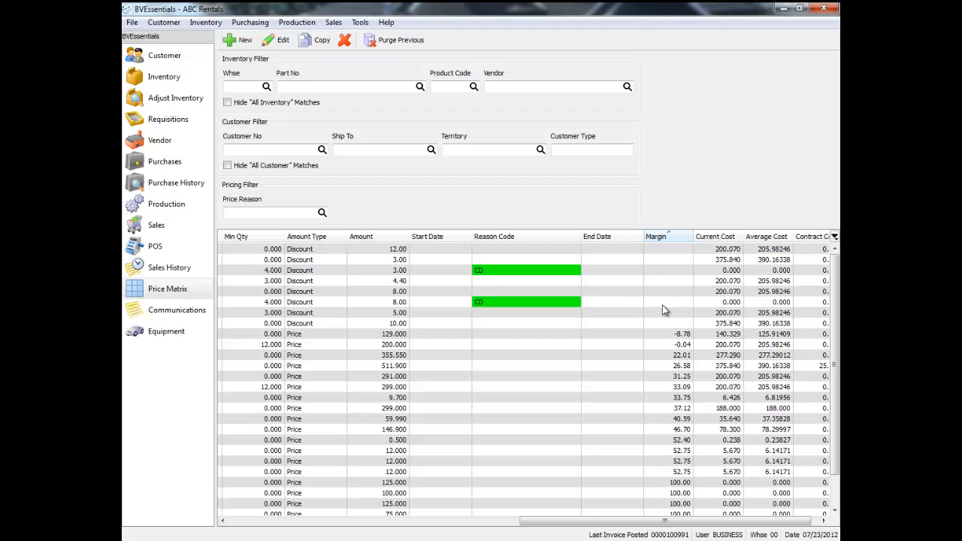
click(678, 344)
click(678, 334)
scroll(673, 323, down, 2)
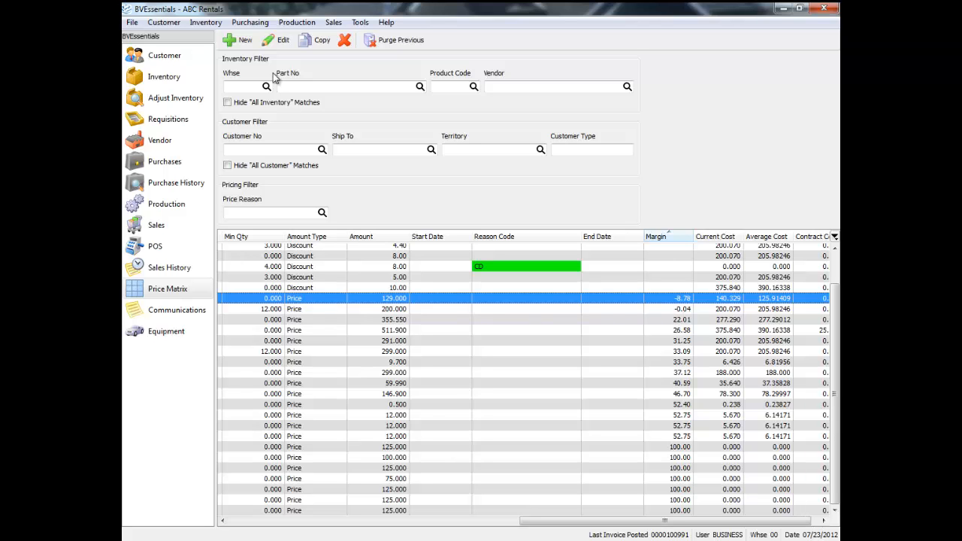
- Start a new price matrix entry using the Margin pricing method with a margin of 25 at minimum quantity 0
click(248, 40)
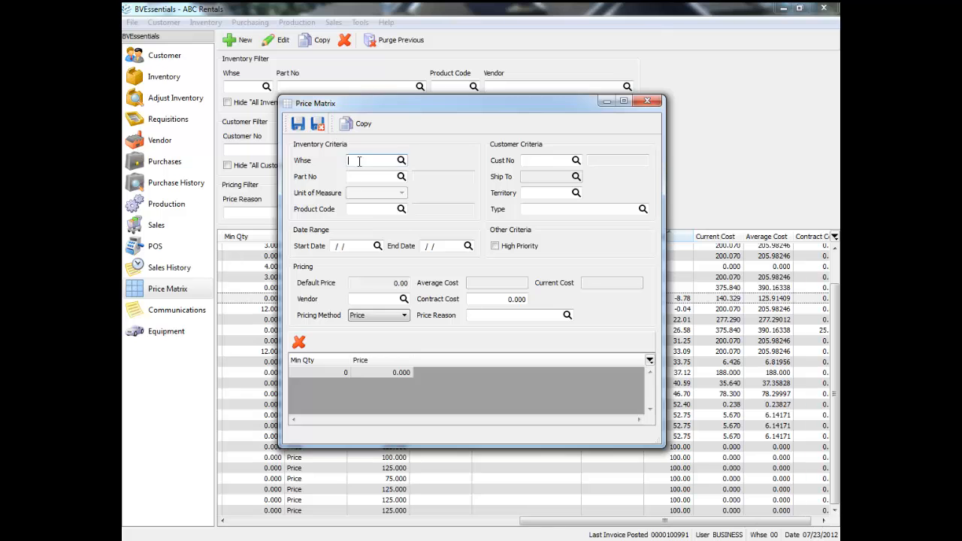
click(385, 315)
click(392, 343)
click(388, 373)
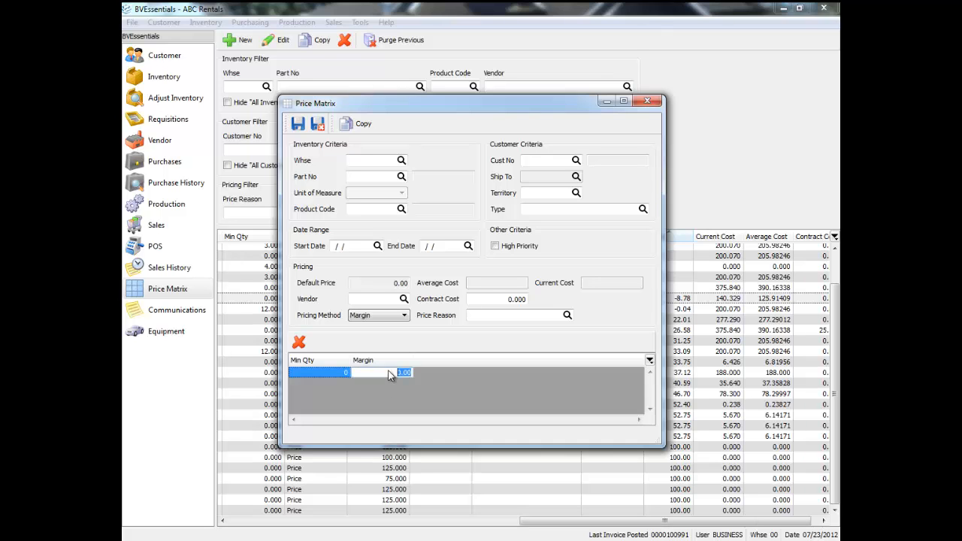
text(25)
key(Return)
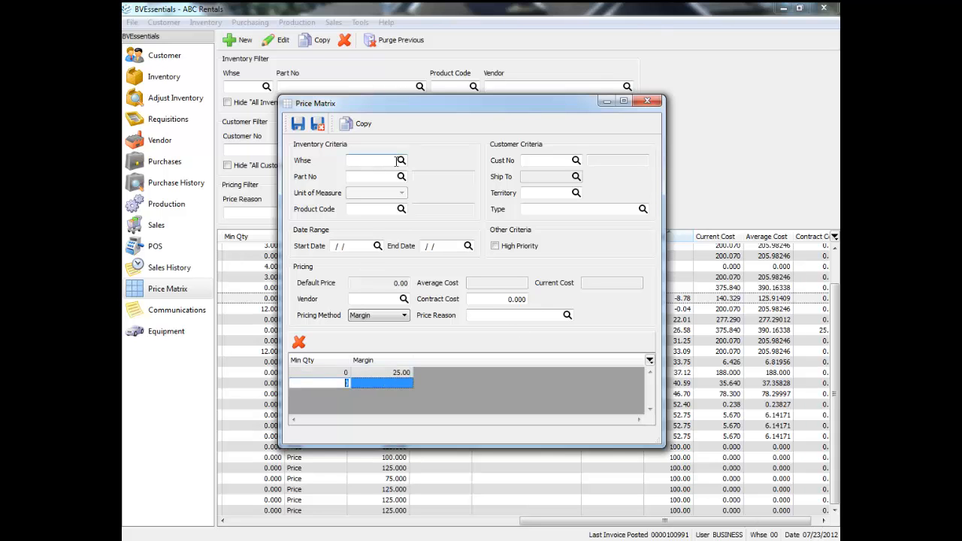
- Set the new price matrix entry's customer type to Retail
click(583, 208)
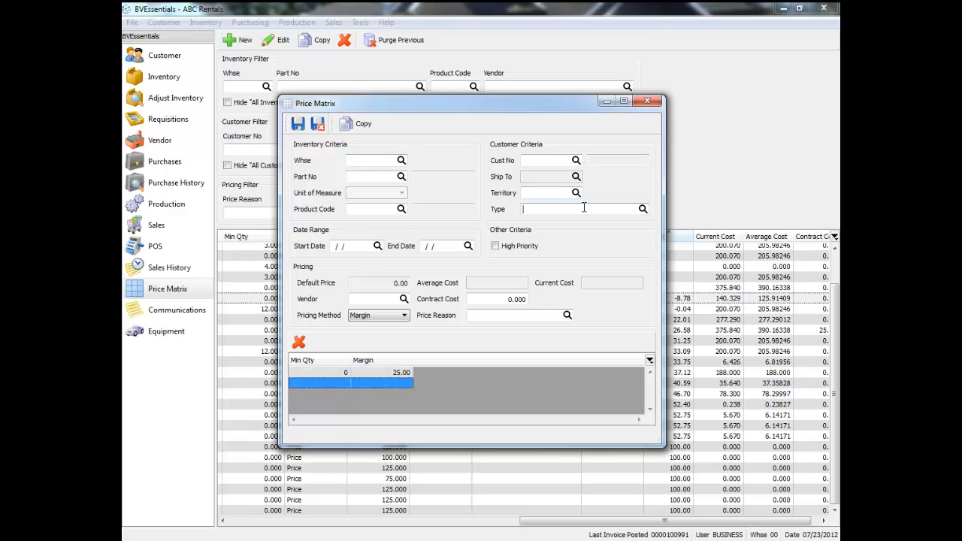
click(643, 209)
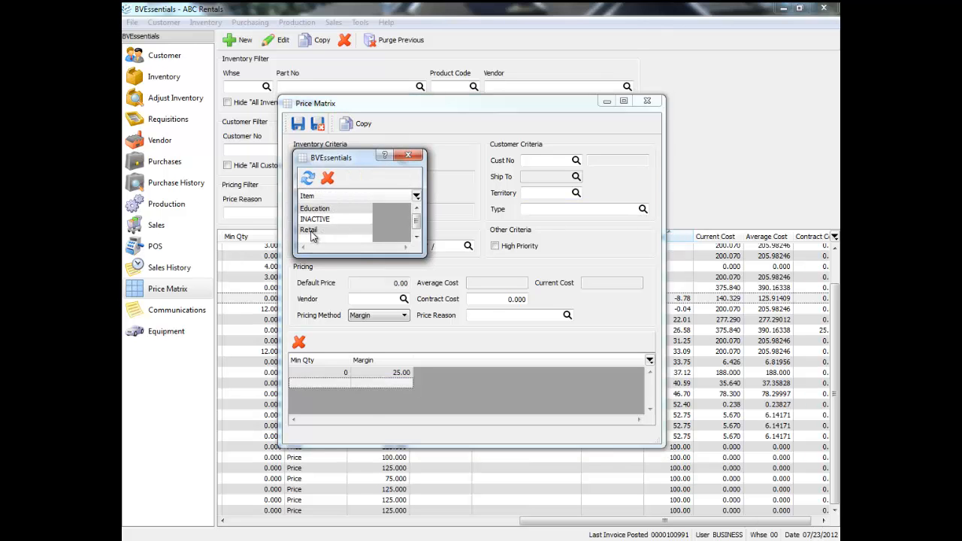
double_click(309, 231)
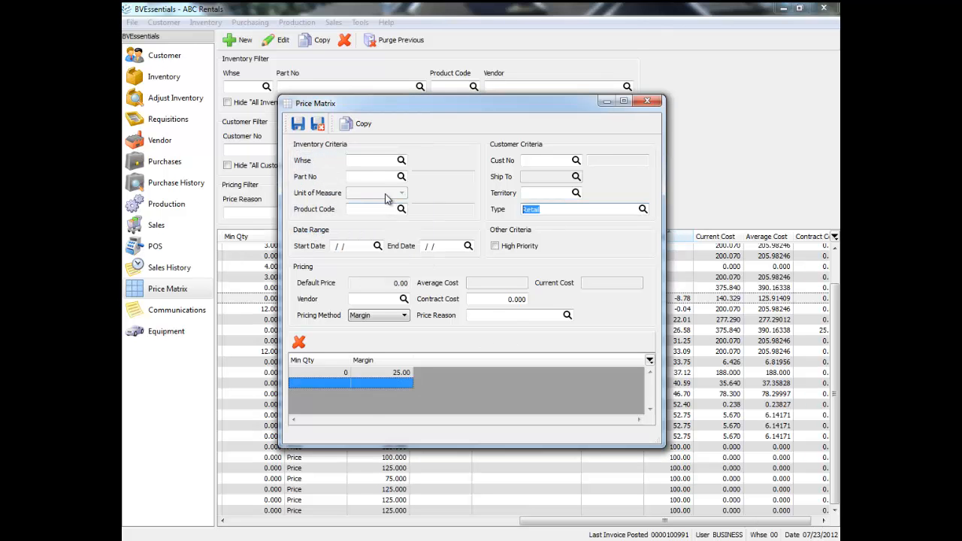
- Set the entry's part number to FCB-250, and close the entry without saving
click(388, 179)
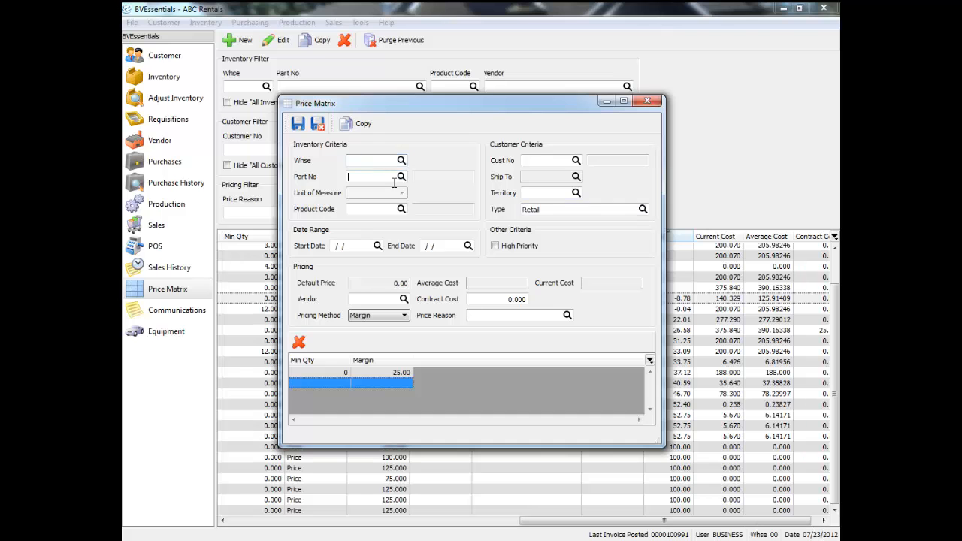
click(401, 177)
double_click(419, 221)
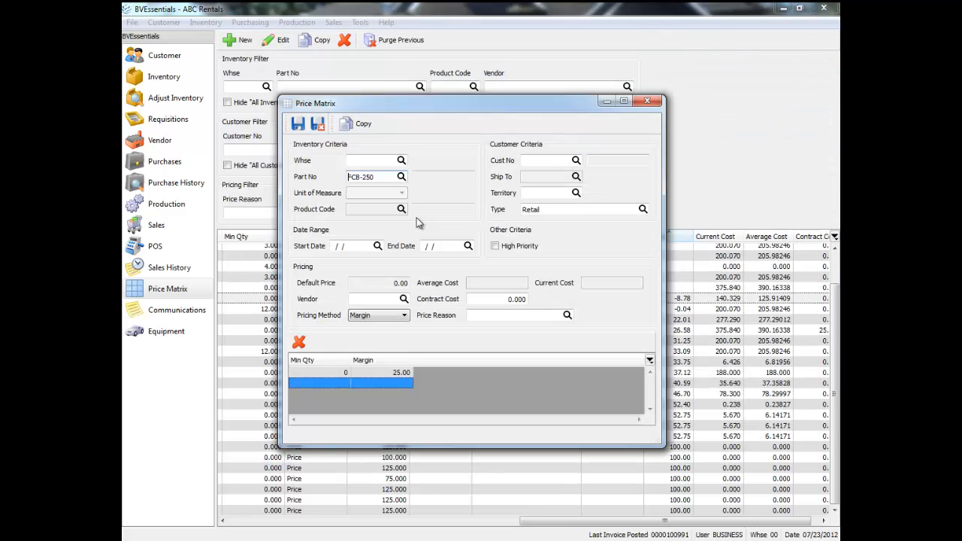
click(372, 374)
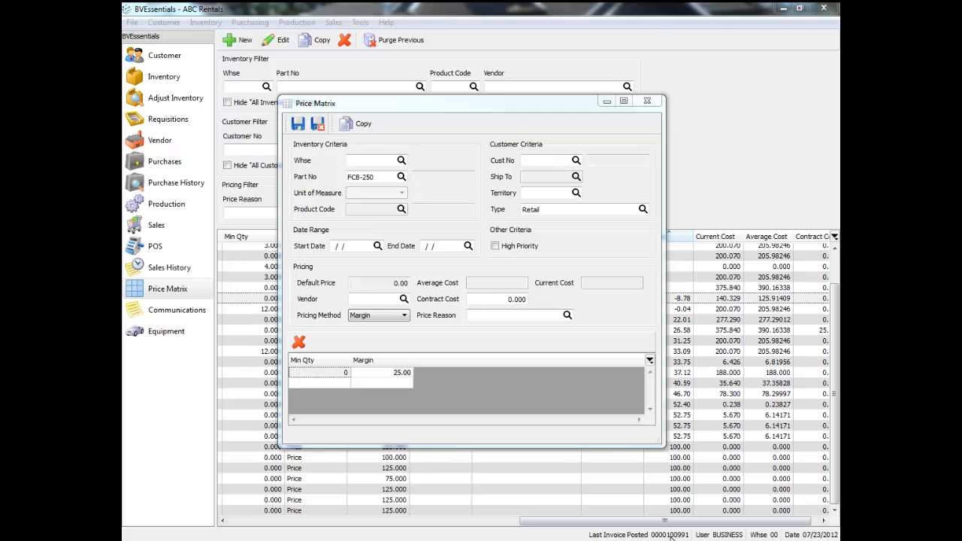
click(647, 101)
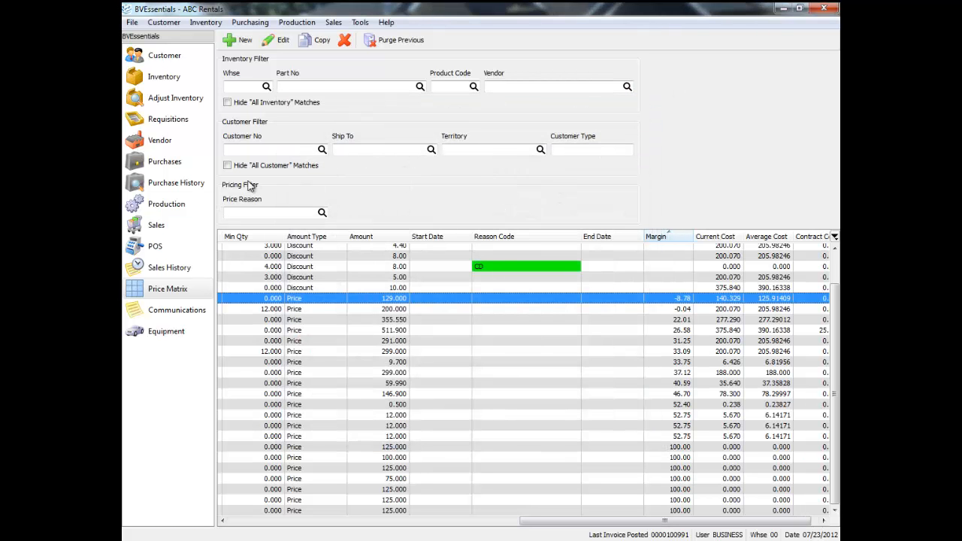
- Start a new price matrix entry for product code BAT (Batteries), valid from 07/23/2012 to 07/28/2012
click(241, 40)
click(402, 209)
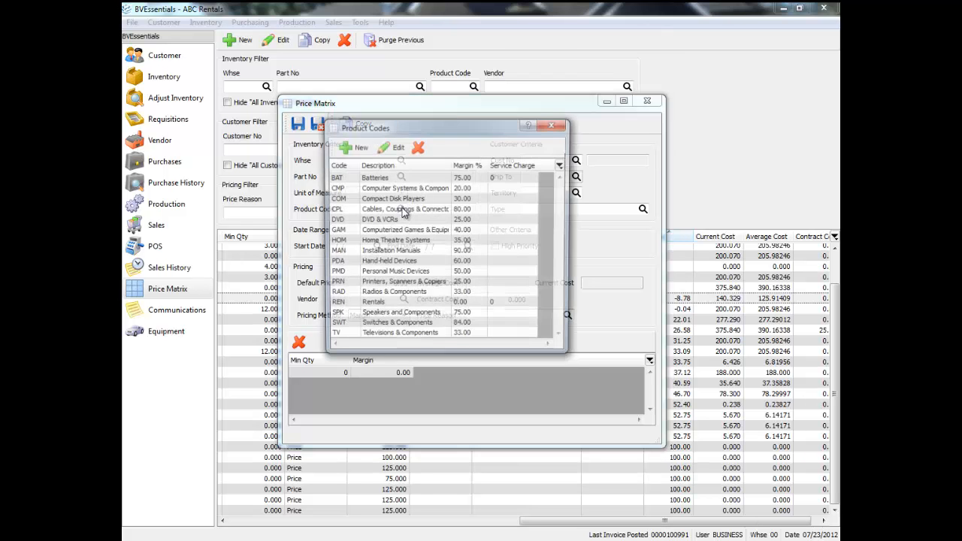
double_click(364, 177)
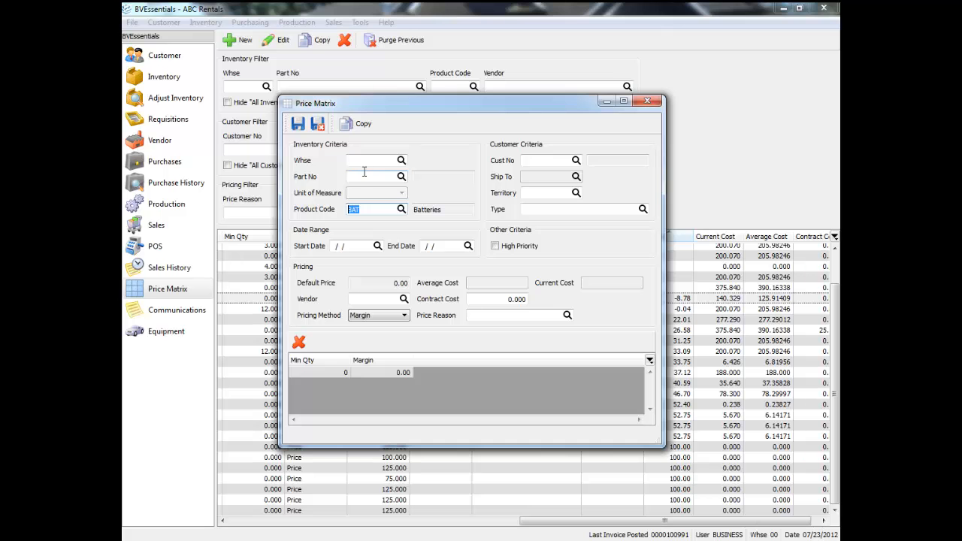
click(378, 246)
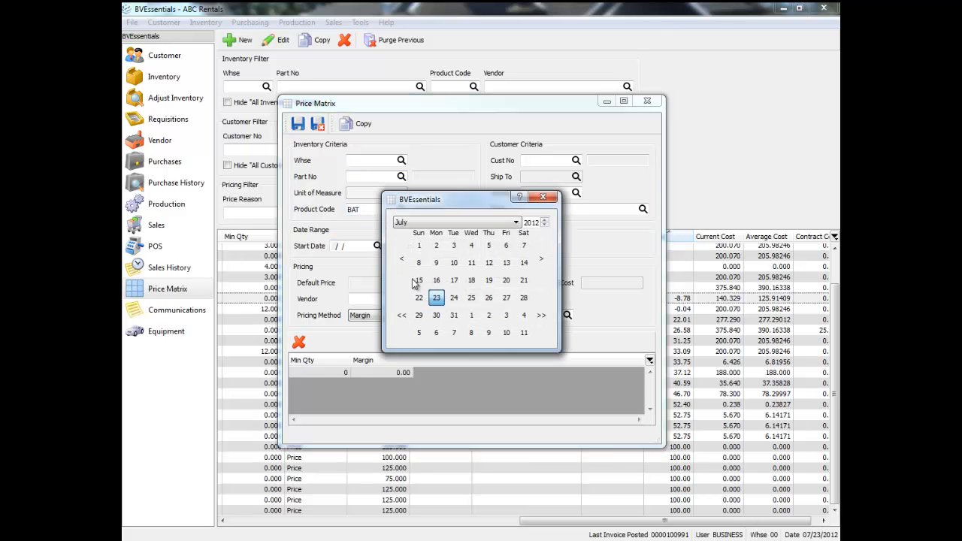
click(436, 298)
click(467, 248)
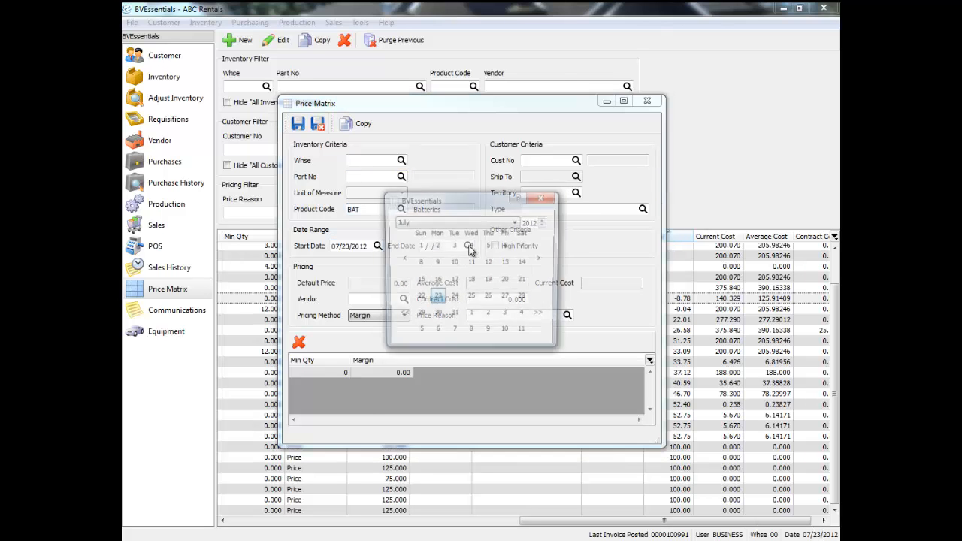
click(523, 299)
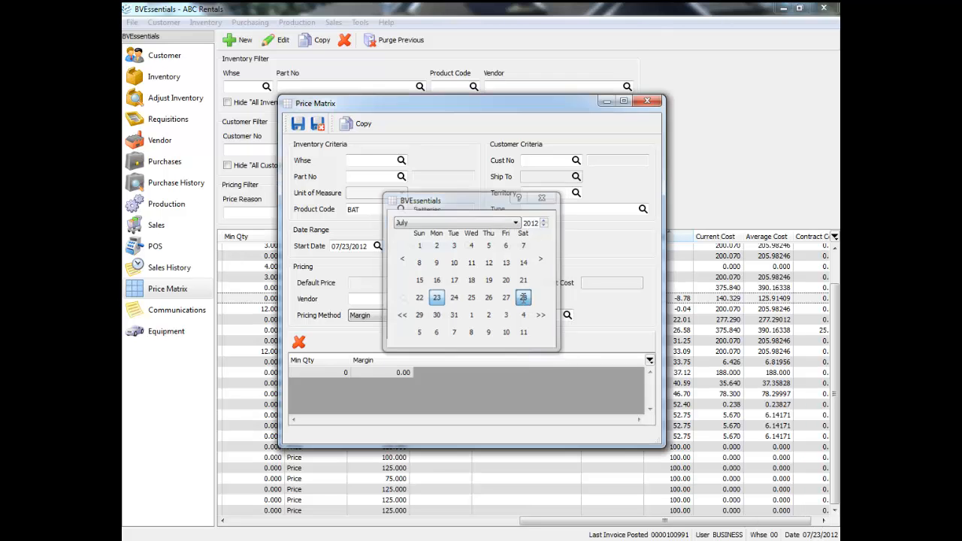
- Change the entry's pricing method to Discount and enter a discount of 10 at minimum quantity 0
click(389, 318)
click(380, 335)
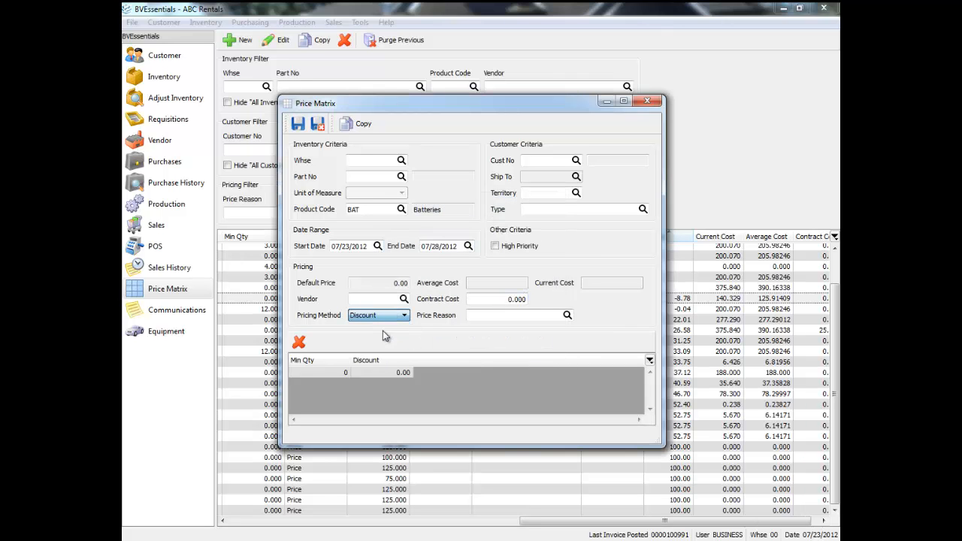
click(375, 373)
text(10)
key(Tab)
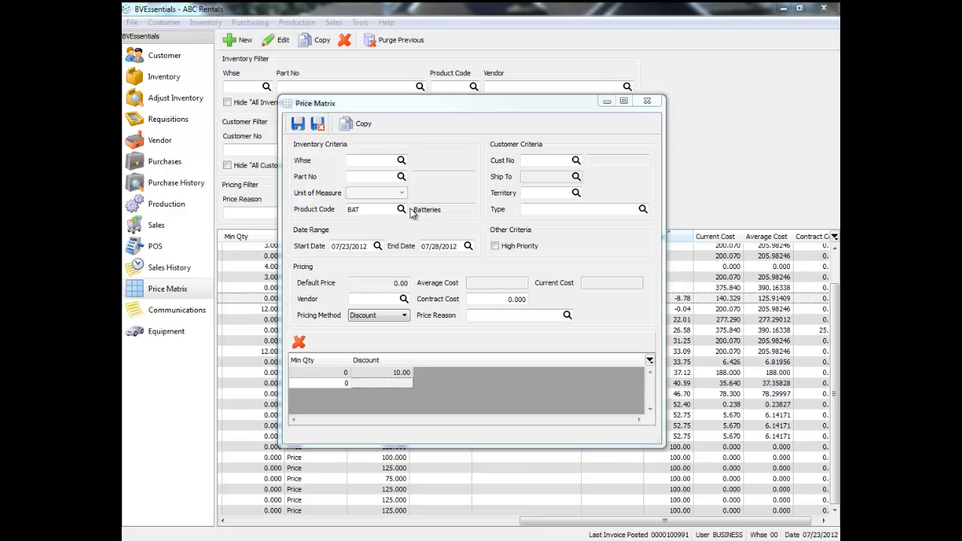
- Replace the entry's product code criterion with part number FX-280, and close the entry without saving
click(390, 211)
key(BackSpace)
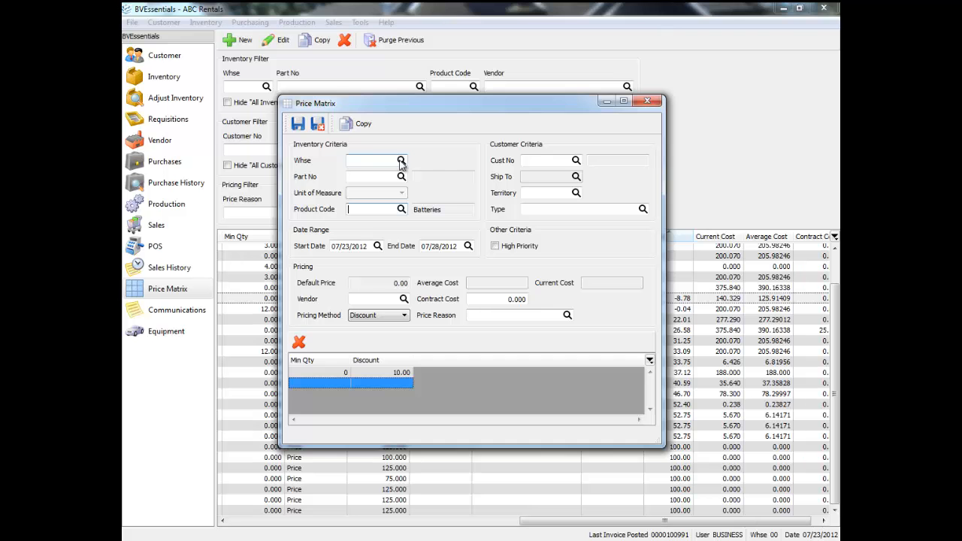
click(402, 177)
double_click(410, 229)
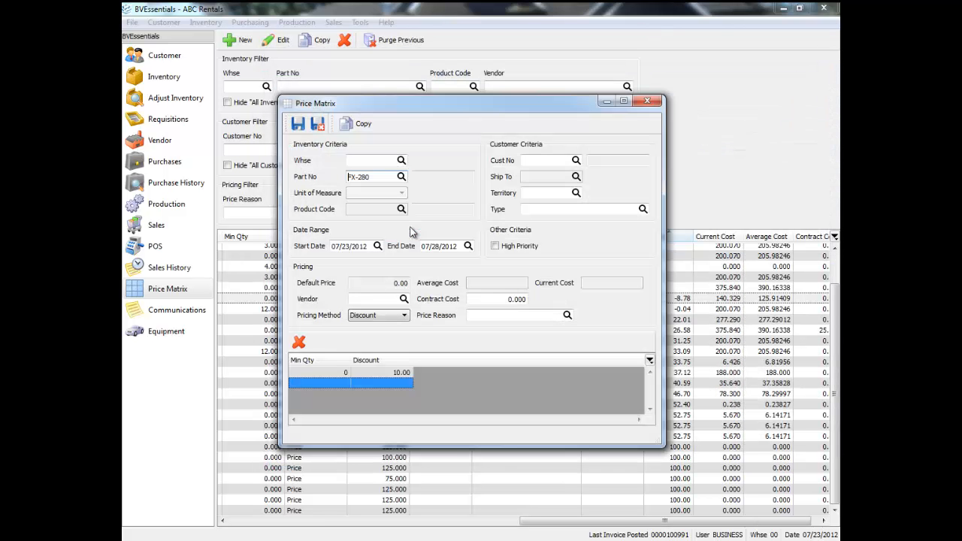
click(375, 373)
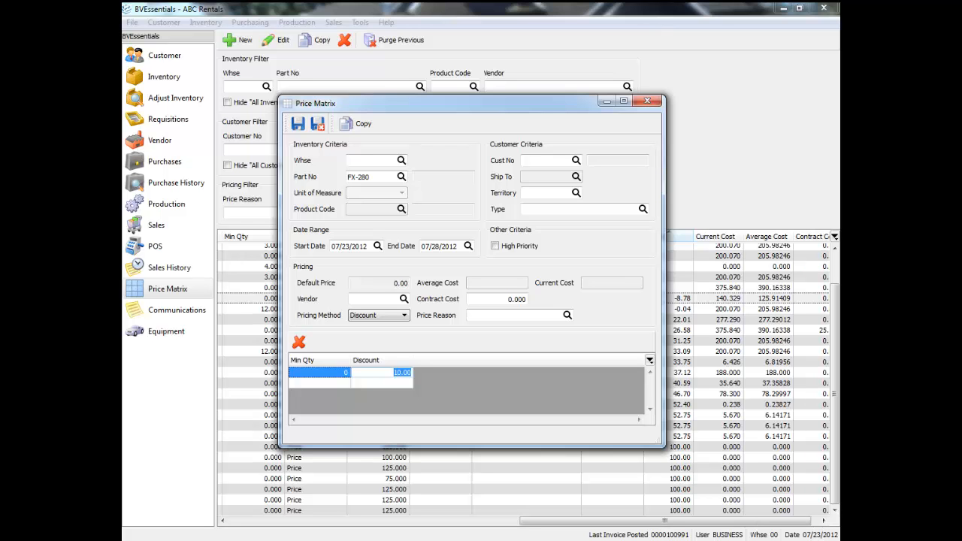
click(648, 100)
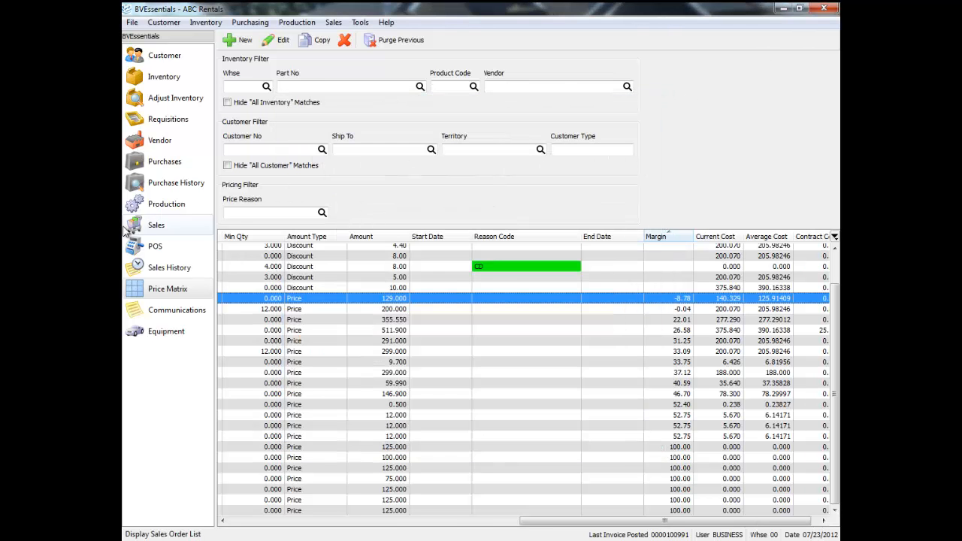
- Start a new sales order for the customer Davis Electronics
click(154, 226)
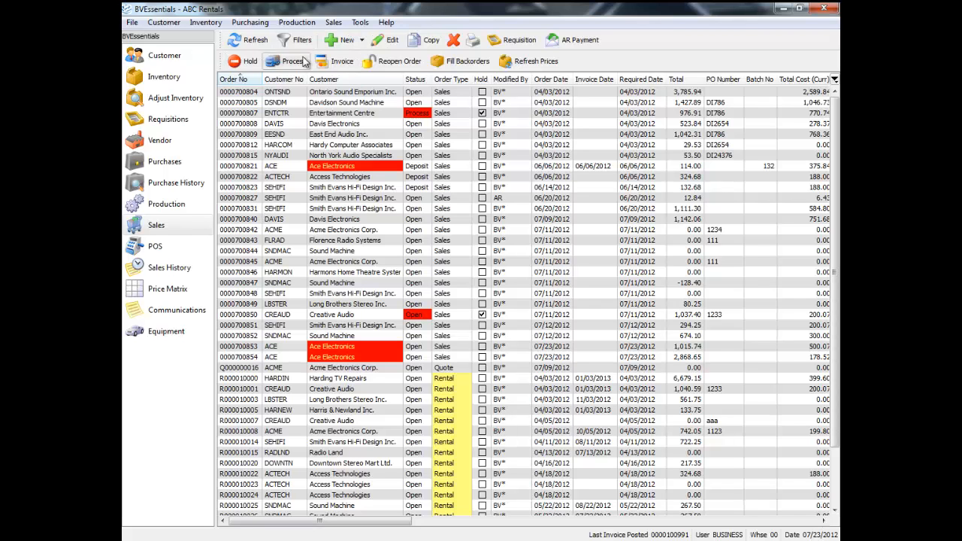
click(335, 44)
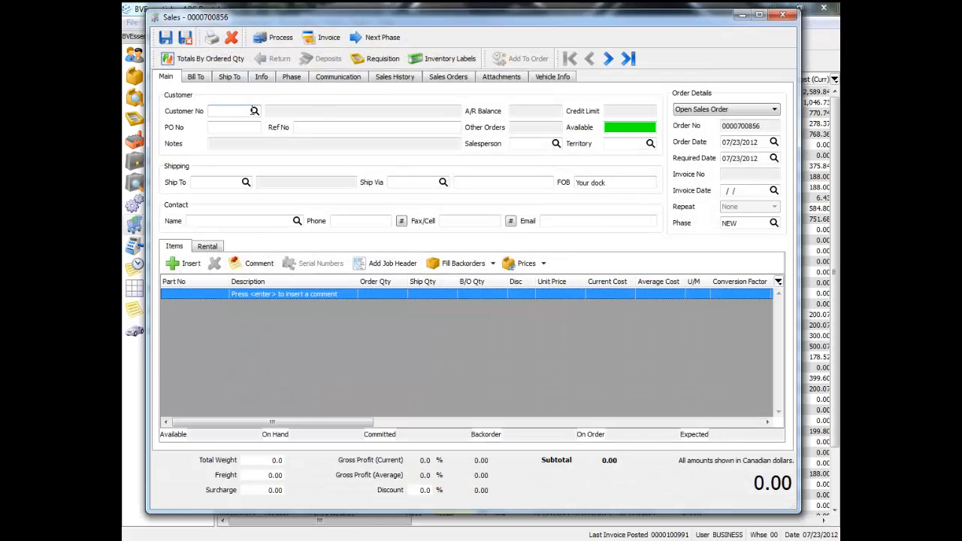
text(D)
click(233, 128)
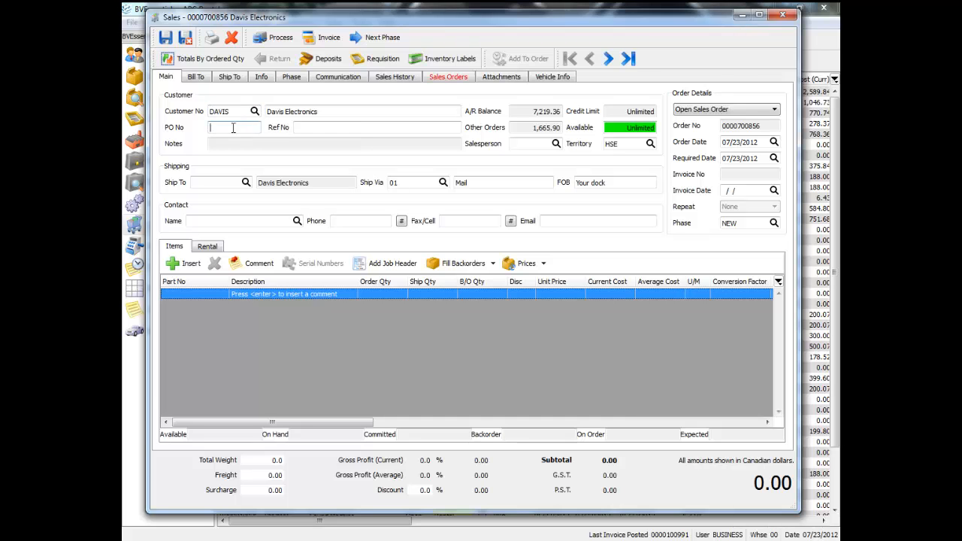
- Add parts CD800, CD204 and DESK as order items with quantity 1 each, dismissing the part alert
click(205, 294)
text(CD)
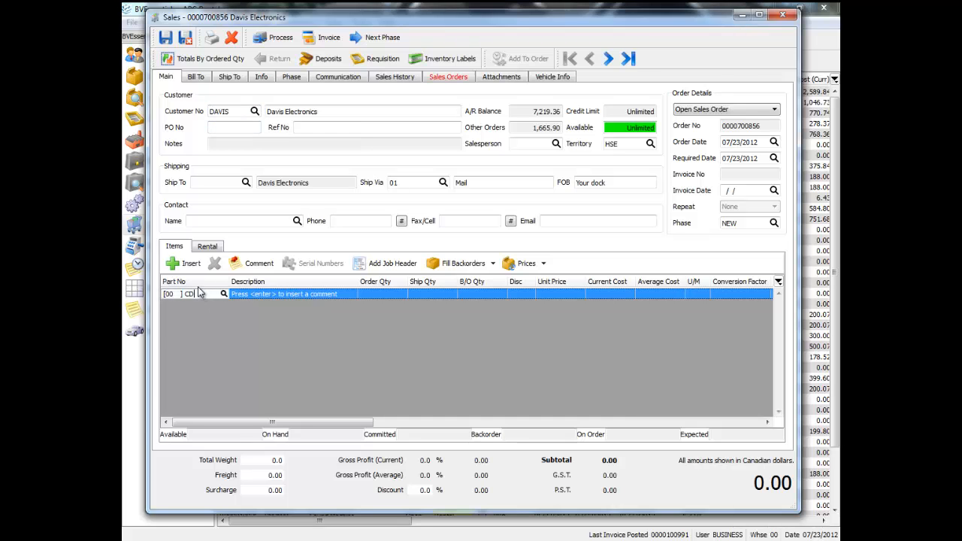
click(218, 326)
click(203, 304)
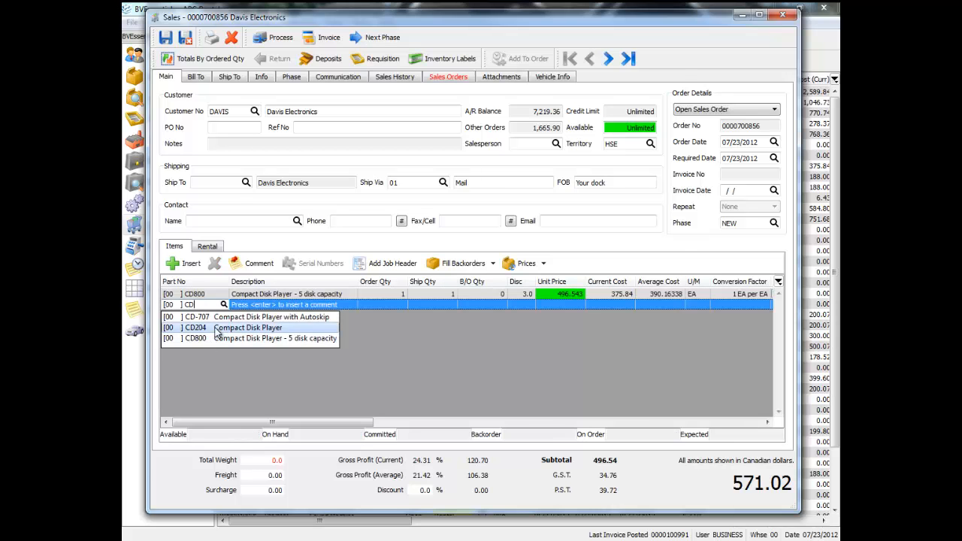
click(213, 335)
click(650, 295)
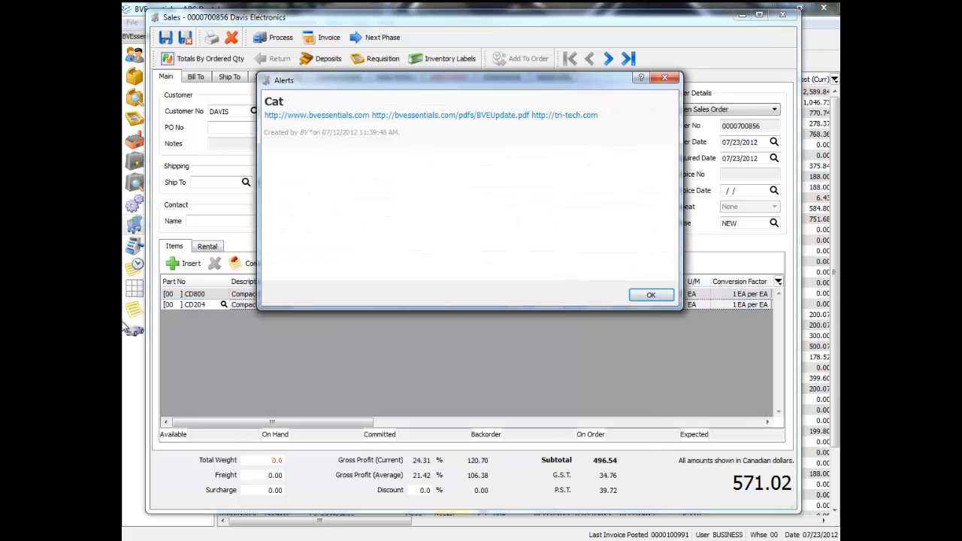
click(651, 295)
click(188, 324)
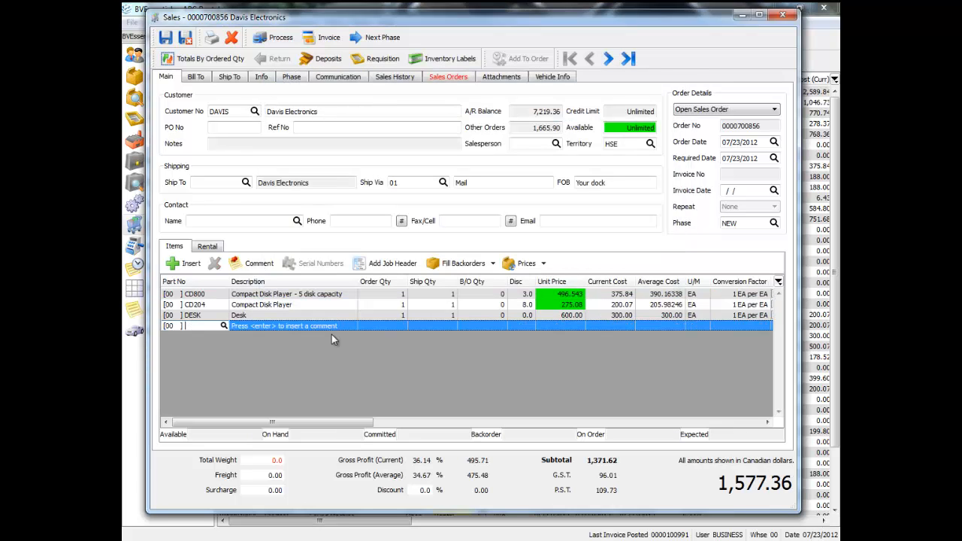
- Set the unit price of the DESK item to 550
click(560, 319)
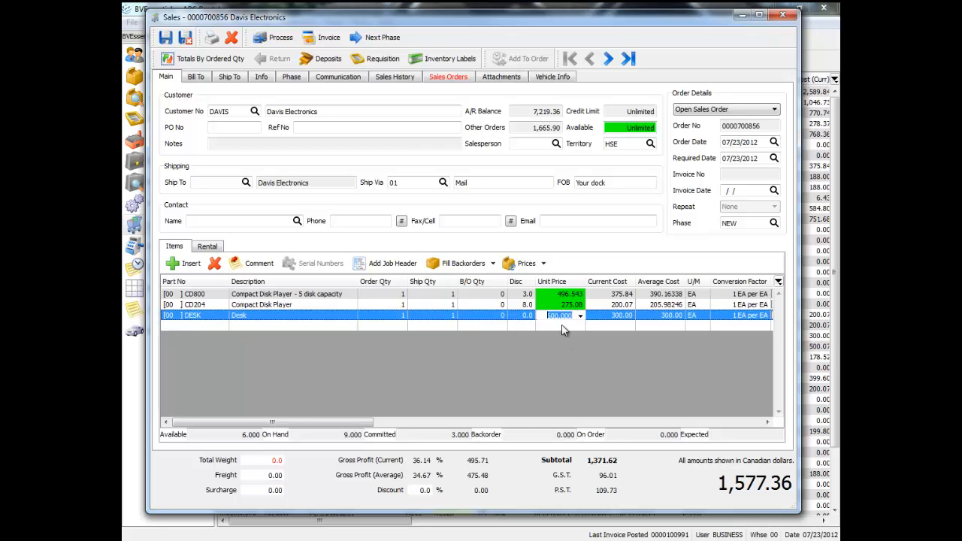
click(563, 326)
key(Up)
text(550)
key(Tab)
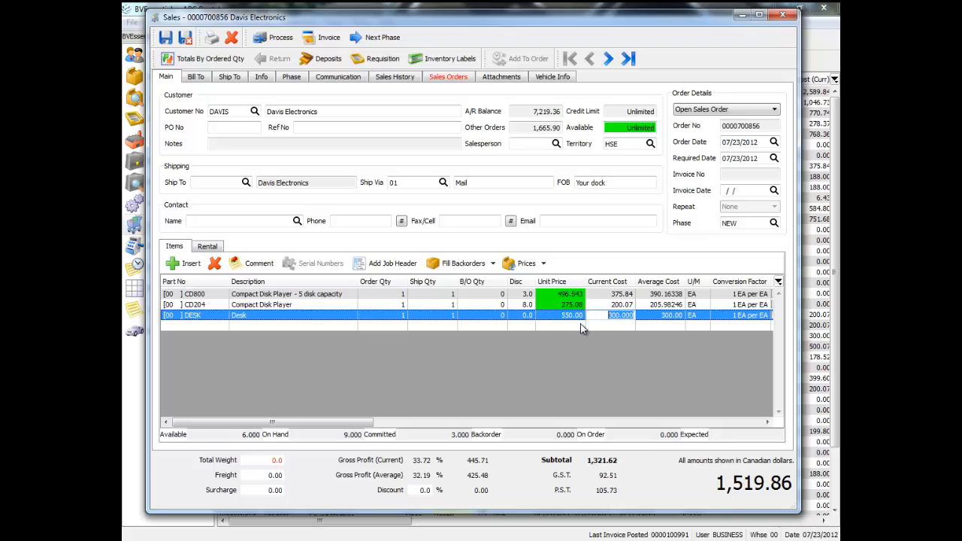
- Store the selected DESK price in the price matrix for this customer, applying it to all warehouses
click(544, 265)
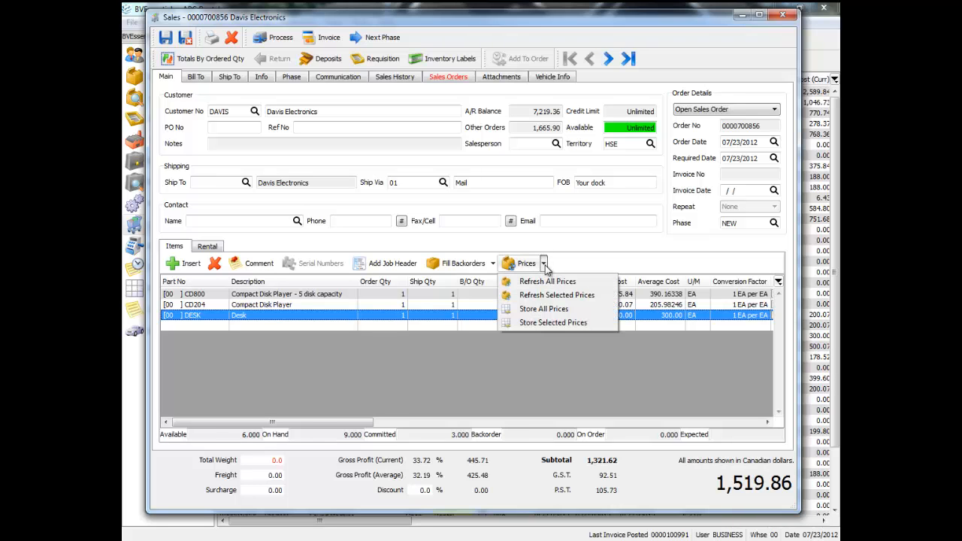
click(553, 323)
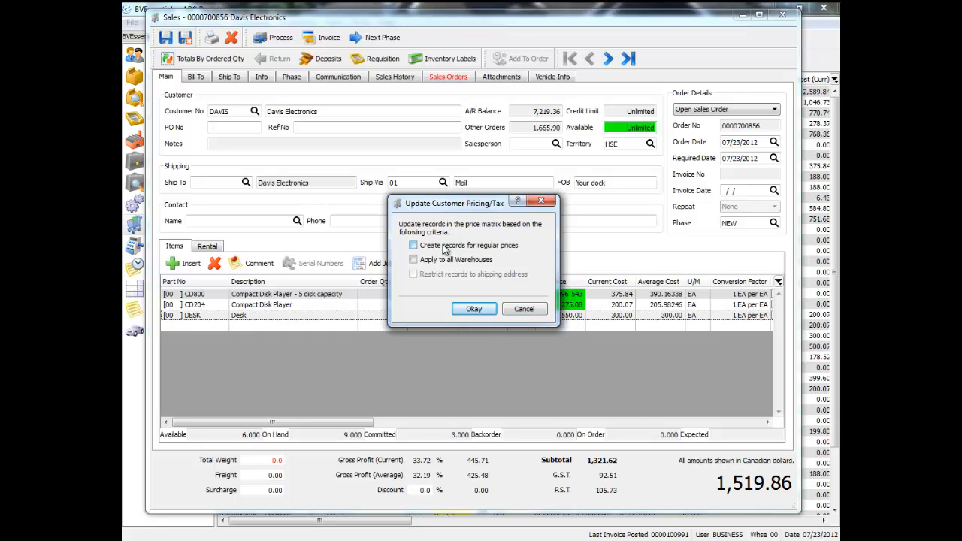
drag(478, 200, 553, 344)
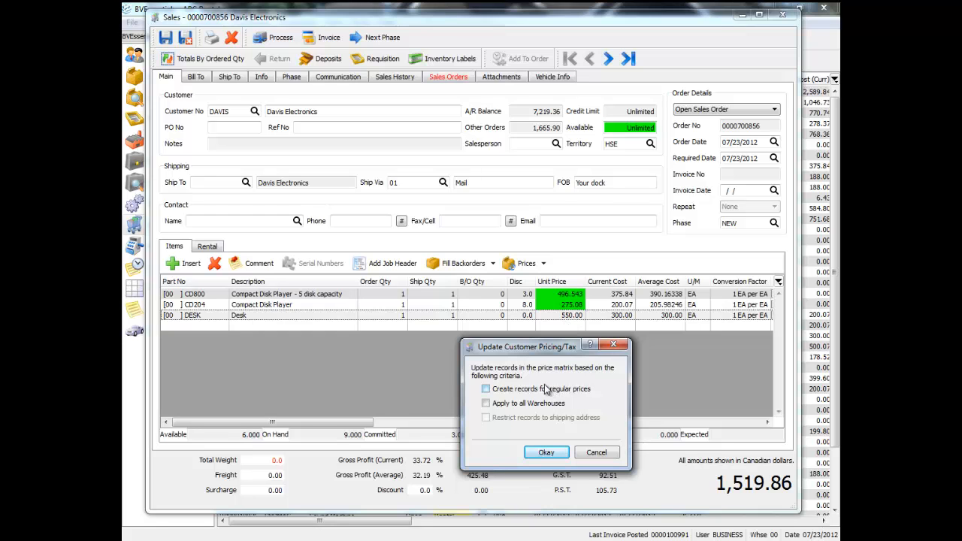
click(529, 403)
click(546, 452)
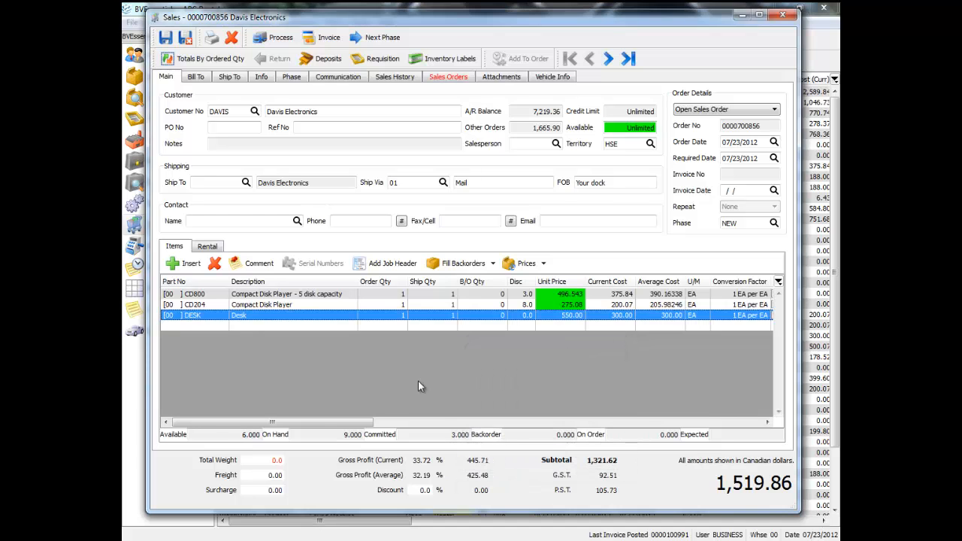
click(207, 326)
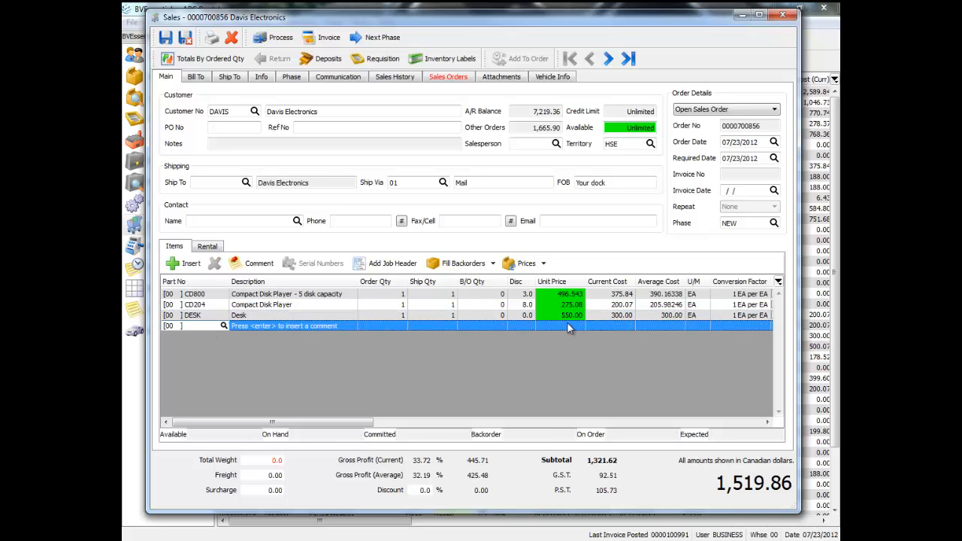
- Move the sales order window aside to uncover the list of modules behind it
drag(306, 23, 378, 34)
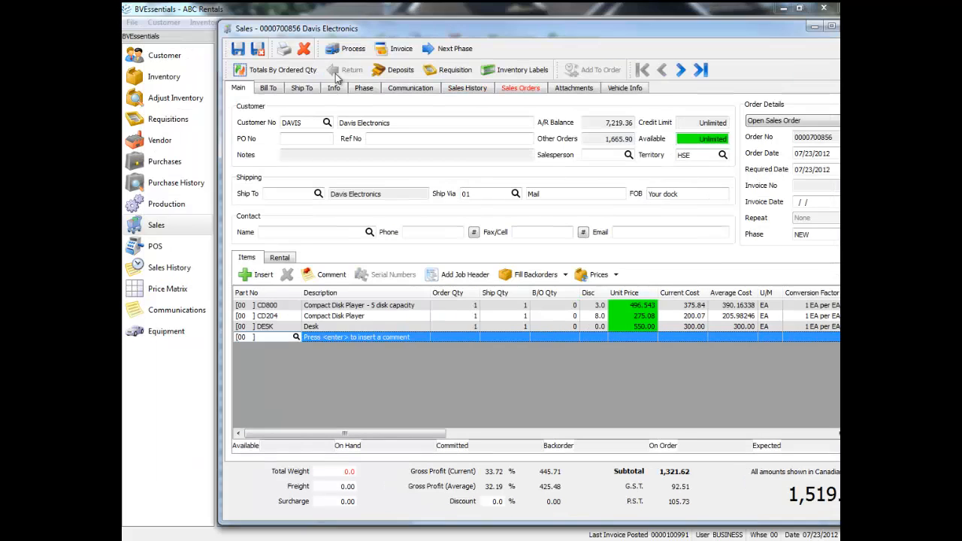